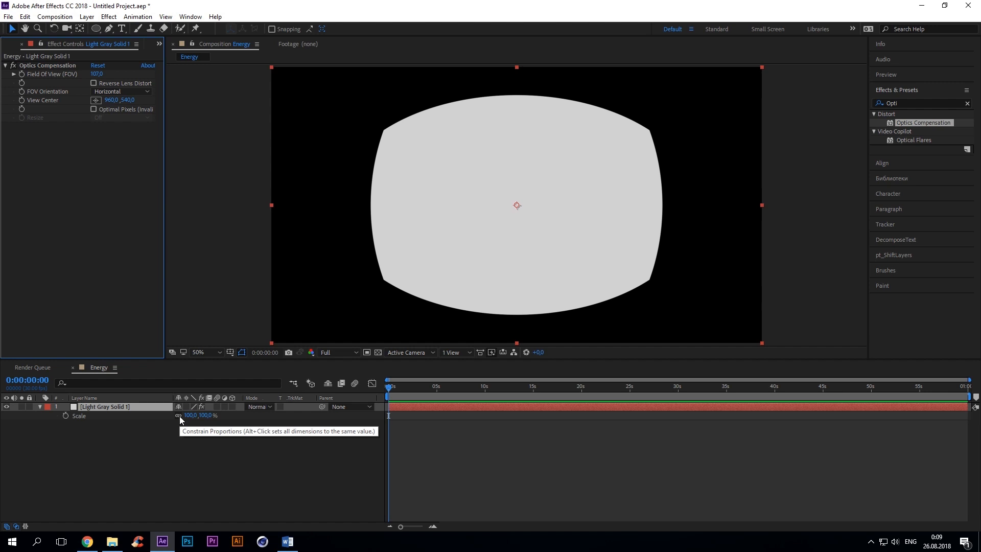
# Step: Unlink the light gray solid's scale proportions and set its scale to 130% horizontally and 90% vertically
pyautogui.click(179, 416)
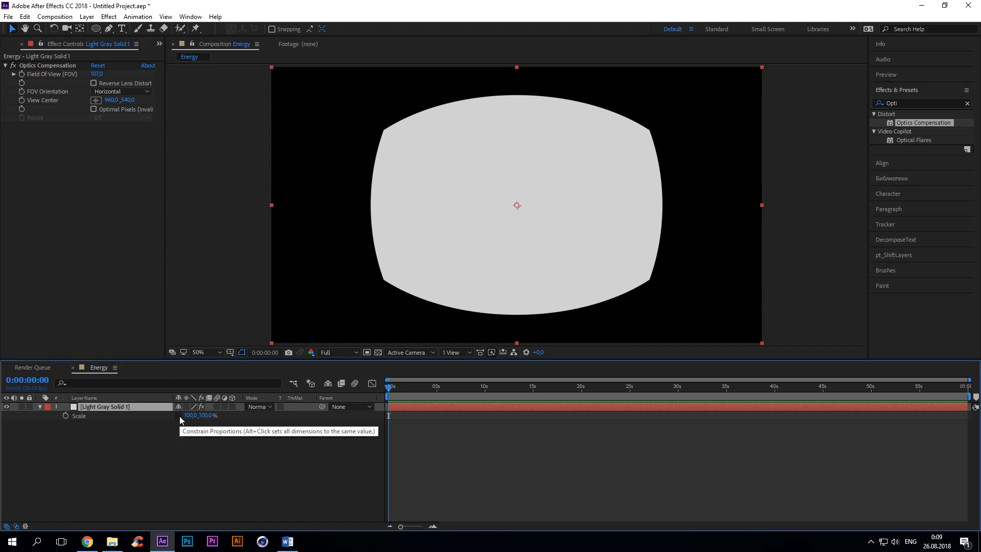
pyautogui.click(193, 415)
pyautogui.write('130')
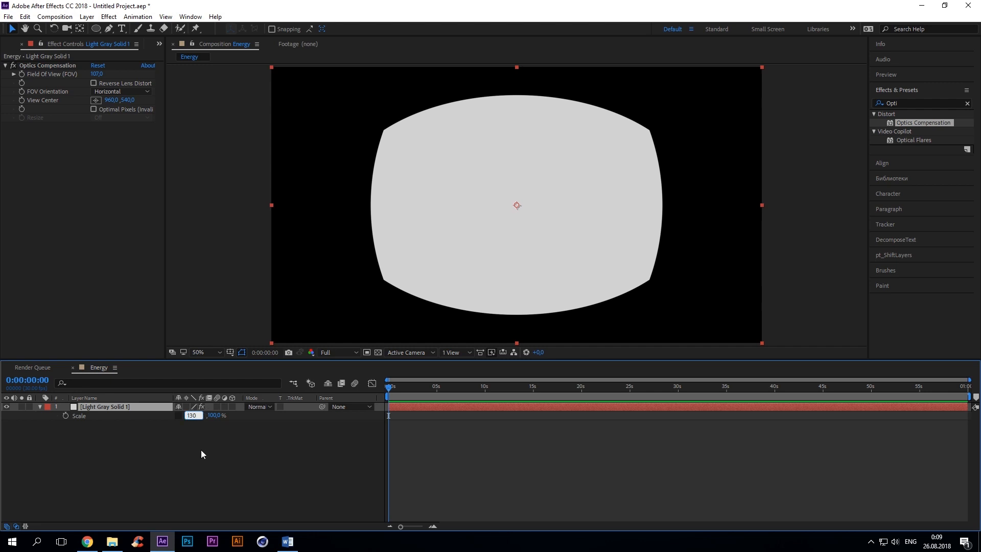
pyautogui.press('Return')
pyautogui.click(209, 415)
pyautogui.write('90')
pyautogui.press('Return')
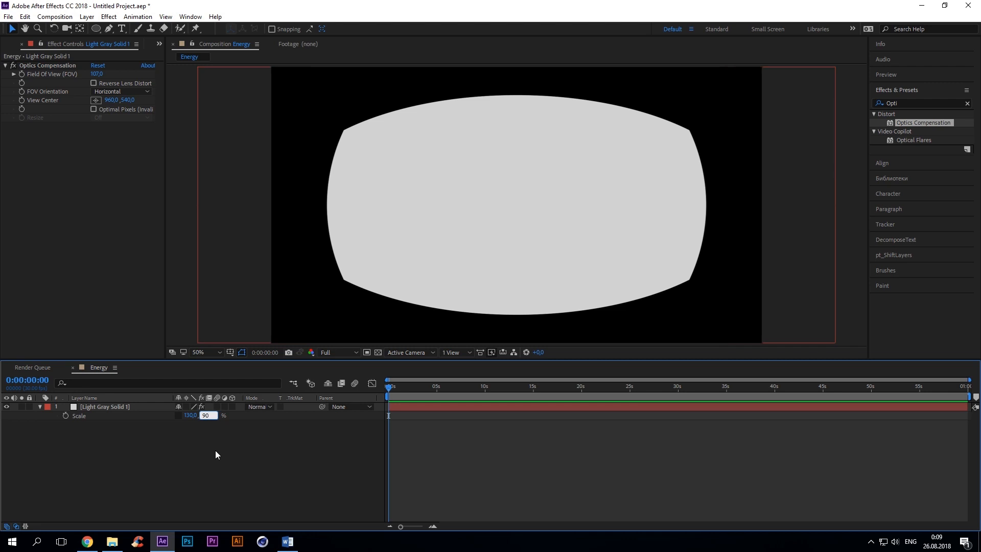
# Step: Apply Fractal Noise to the light gray solid and place it above Optics Compensation in the effect order
pyautogui.click(153, 407)
pyautogui.click(908, 102)
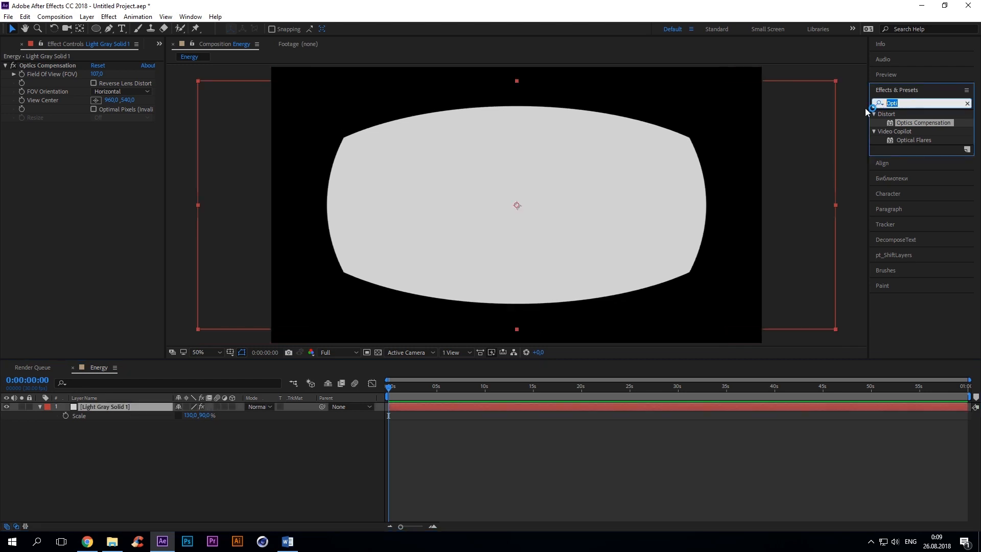
pyautogui.write('fractal')
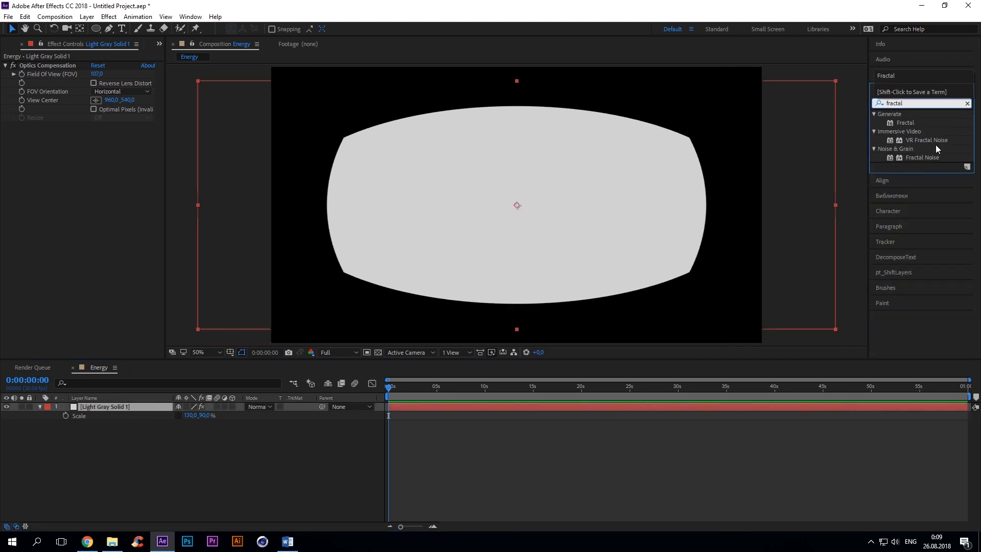
pyautogui.moveTo(923, 158); pyautogui.dragTo(121, 409)
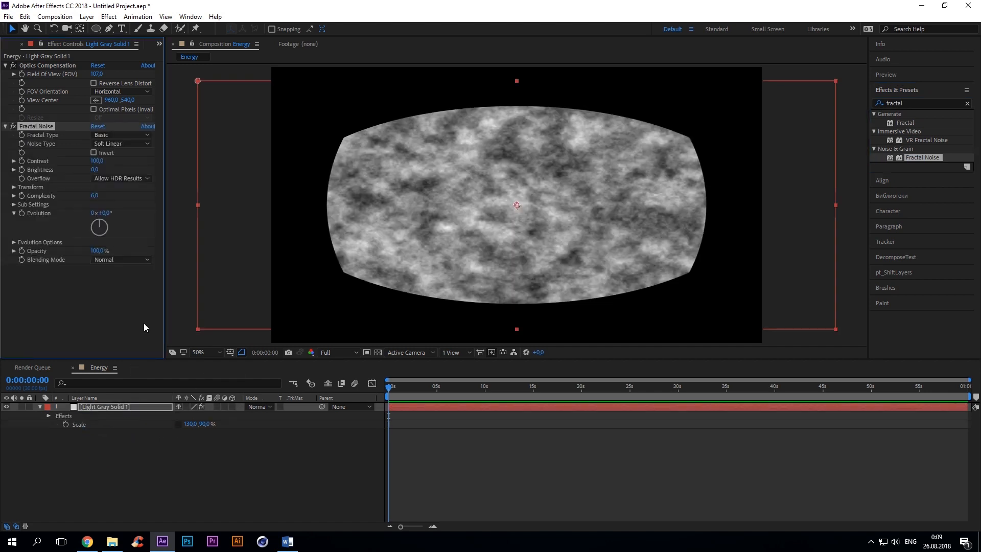
pyautogui.moveTo(44, 126); pyautogui.dragTo(49, 65)
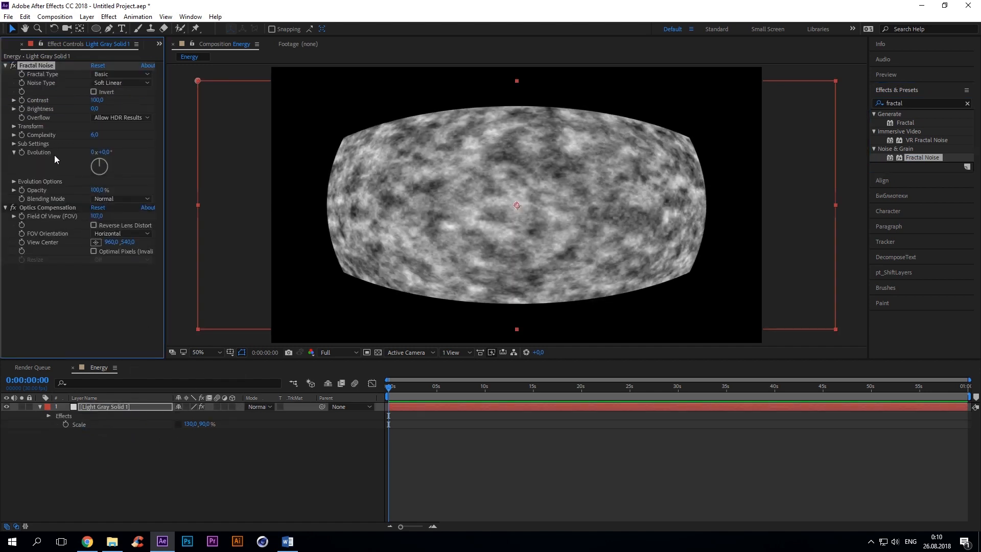
# Step: Set the Fractal Noise contrast to 2100 and its brightness to -388
pyautogui.click(97, 100)
pyautogui.press('Tab')
pyautogui.write('4')
pyautogui.press('Return')
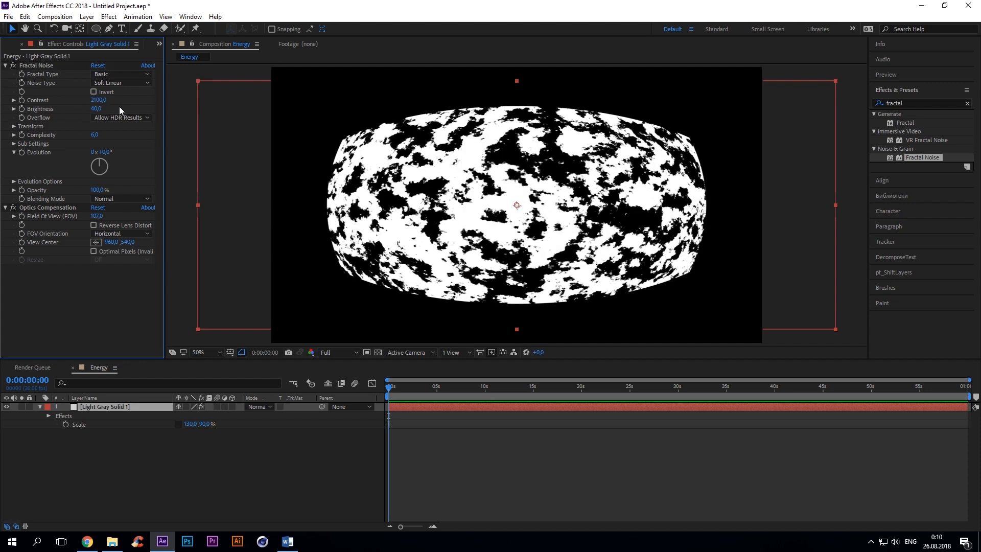
pyautogui.click(96, 109)
pyautogui.write('-388')
pyautogui.press('Return')
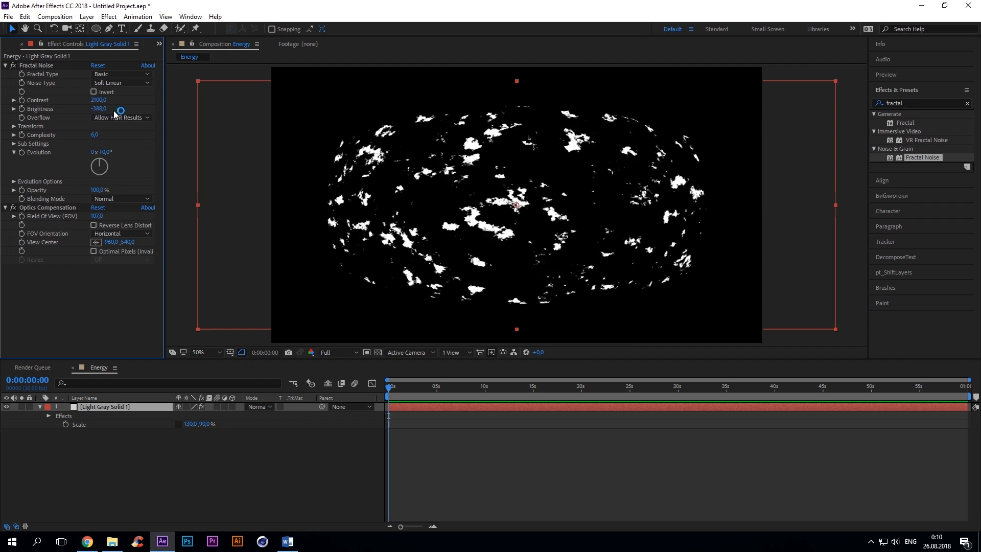
# Step: Disable Uniform Scaling in the Fractal Noise transform and set Scale Width to 3100 and Scale Height to 40
pyautogui.click(14, 127)
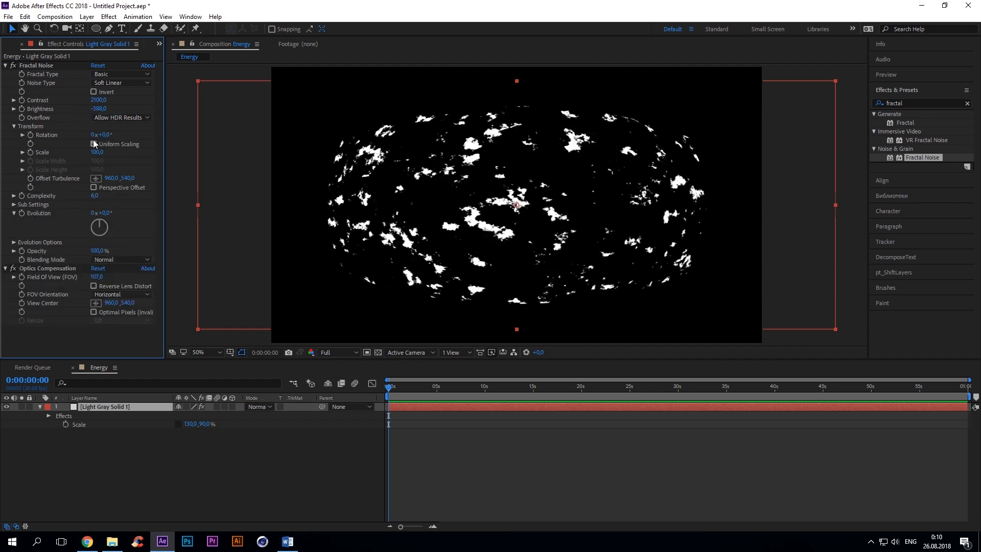
pyautogui.click(94, 143)
pyautogui.click(97, 161)
pyautogui.write('3100')
pyautogui.press('Tab')
pyautogui.write('40')
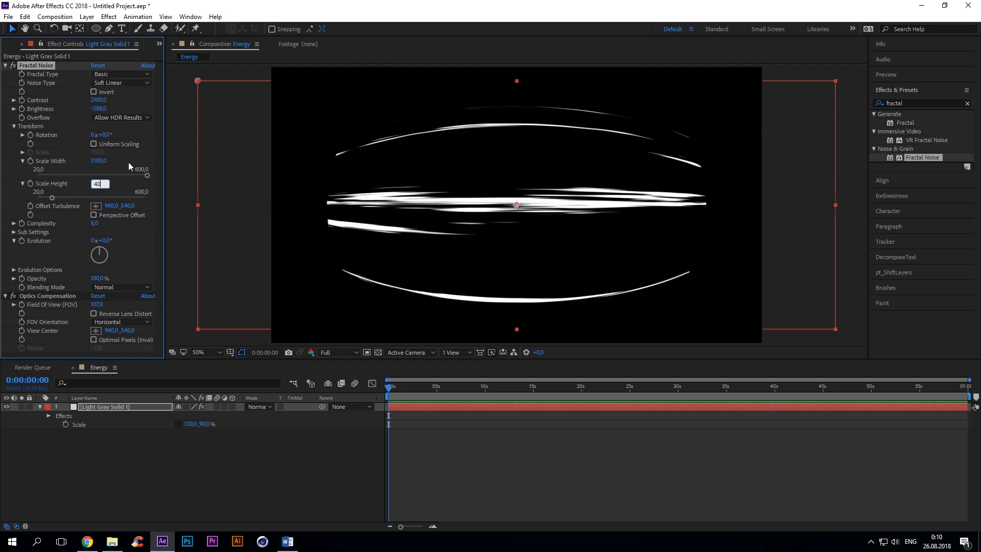
pyautogui.press('Return')
# Step: Add the expression [value[0]*(time*10),value[1]] to the Fractal Noise Offset Turbulence
pyautogui.keyDown('alt'); pyautogui.click(31, 206); pyautogui.keyUp('alt')
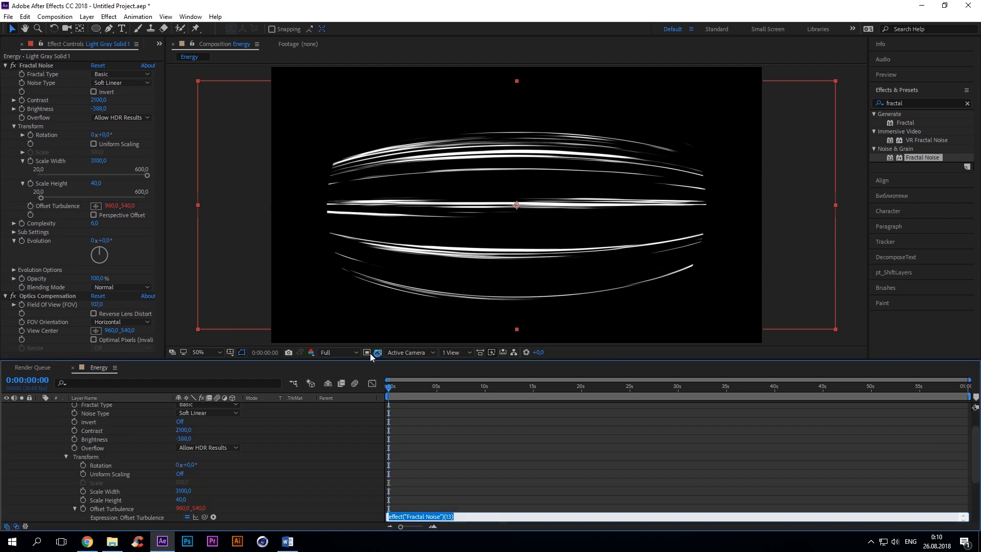
pyautogui.write('[')
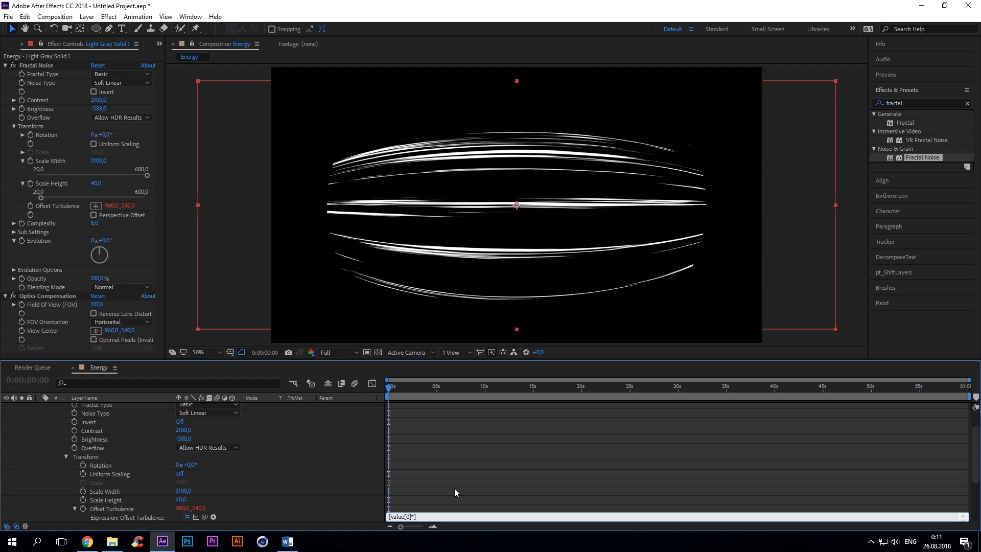
pyautogui.write('time*10),value[1')
pyautogui.click(364, 447)
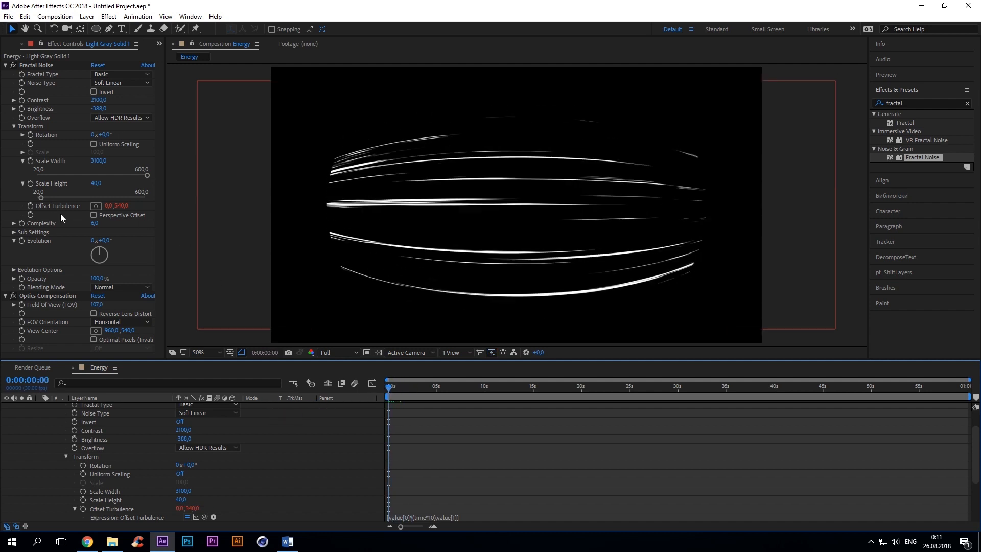
# Step: Add an expression based on time to the Fractal Noise Evolution
pyautogui.click(14, 126)
pyautogui.keyDown('alt'); pyautogui.click(22, 152); pyautogui.keyUp('alt')
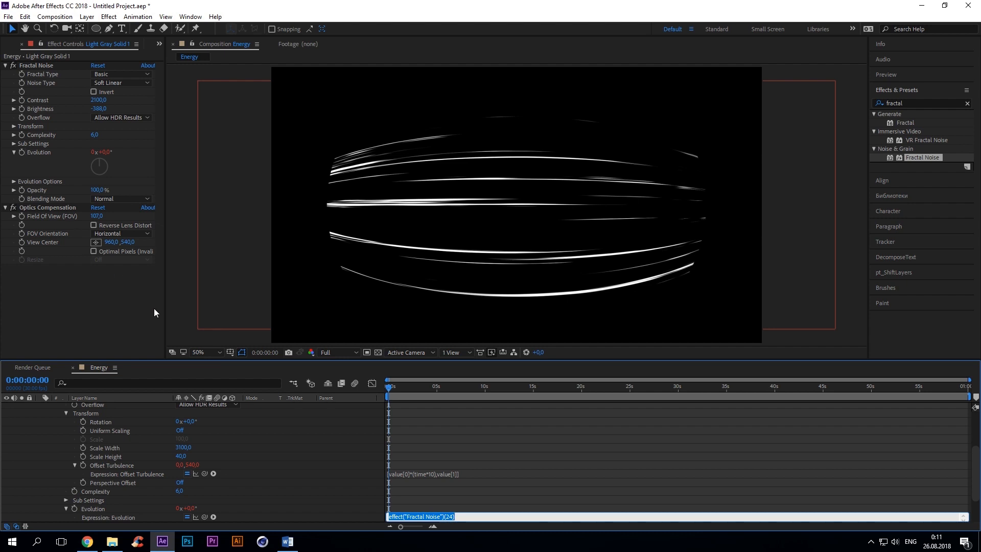
pyautogui.write('time')
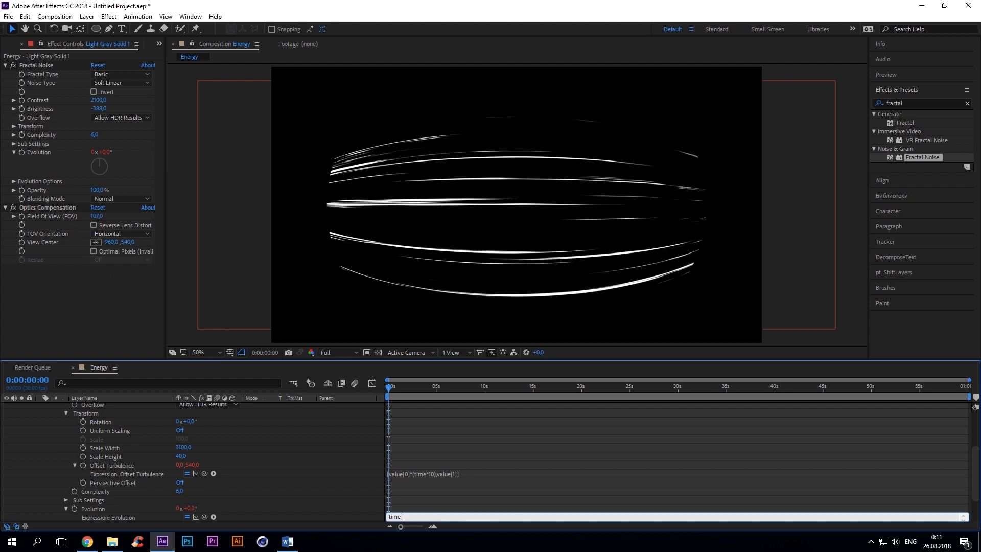
pyautogui.click(292, 442)
# Step: Collapse the light gray solid's properties and duplicate the layer
pyautogui.scroll(3, 275, 452)
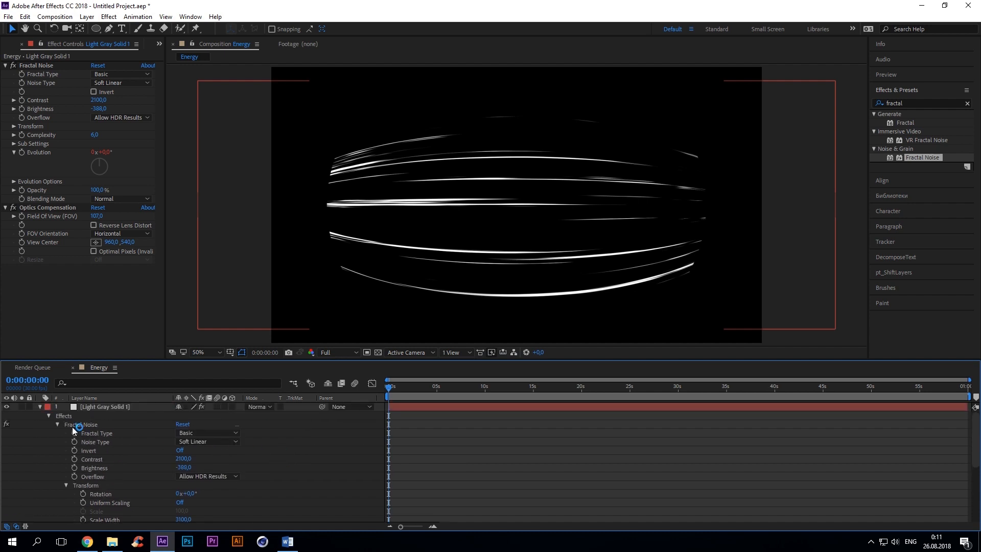
pyautogui.click(39, 407)
pyautogui.hotkey('ctrl', 'd')
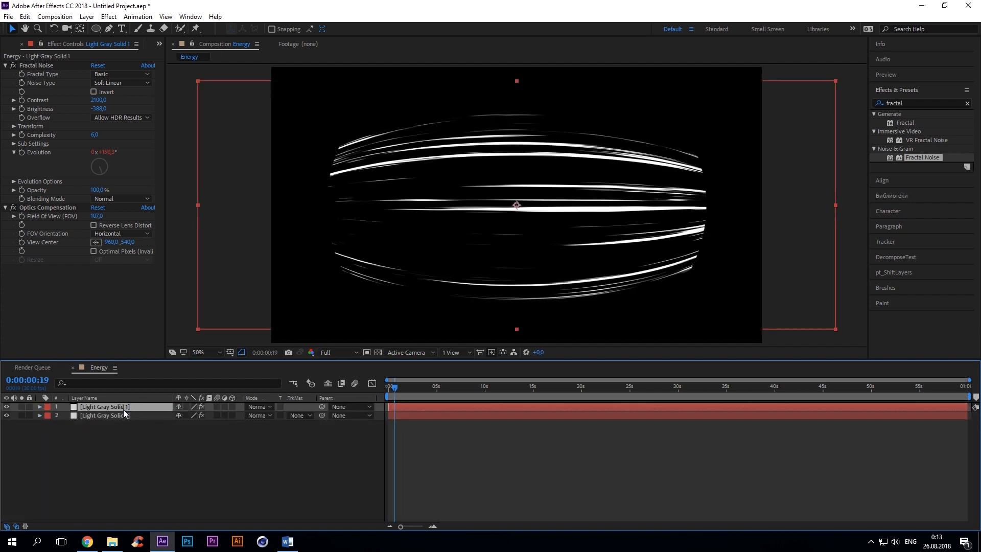
pyautogui.hotkey('alt', 'Tab')
pyautogui.click(214, 480)
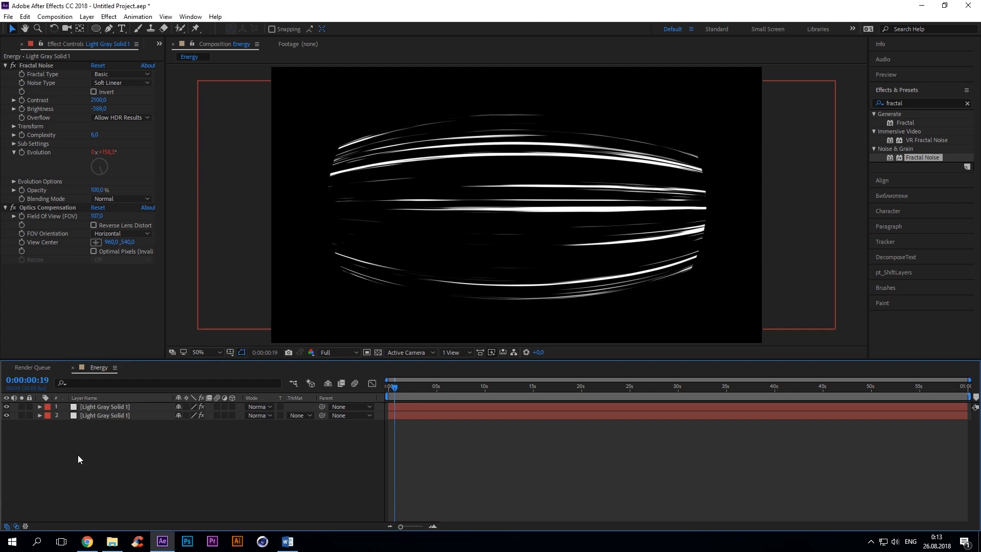
# Step: Apply Curves to the upper light gray solid, lifting the RGB curve's black point and bending its midtones strongly upward
pyautogui.click(879, 103)
pyautogui.write('curves')
pyautogui.moveTo(900, 123); pyautogui.dragTo(102, 407)
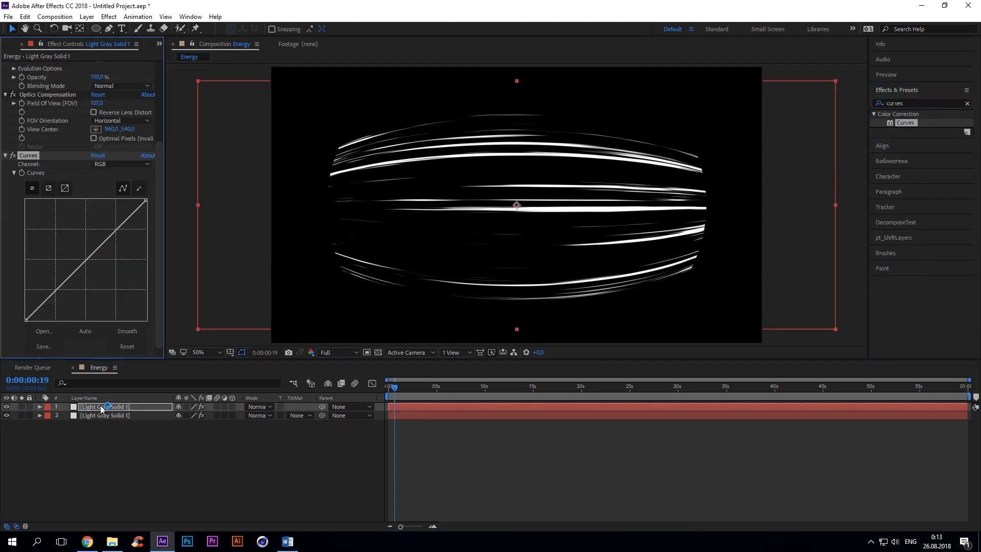
pyautogui.moveTo(88, 257); pyautogui.dragTo(78, 228)
pyautogui.moveTo(26, 319); pyautogui.dragTo(26, 297)
pyautogui.moveTo(79, 228); pyautogui.dragTo(68, 223)
# Step: Apply Fast Blur (Legacy) to the upper light gray solid with Blurriness set to 45
pyautogui.click(895, 103)
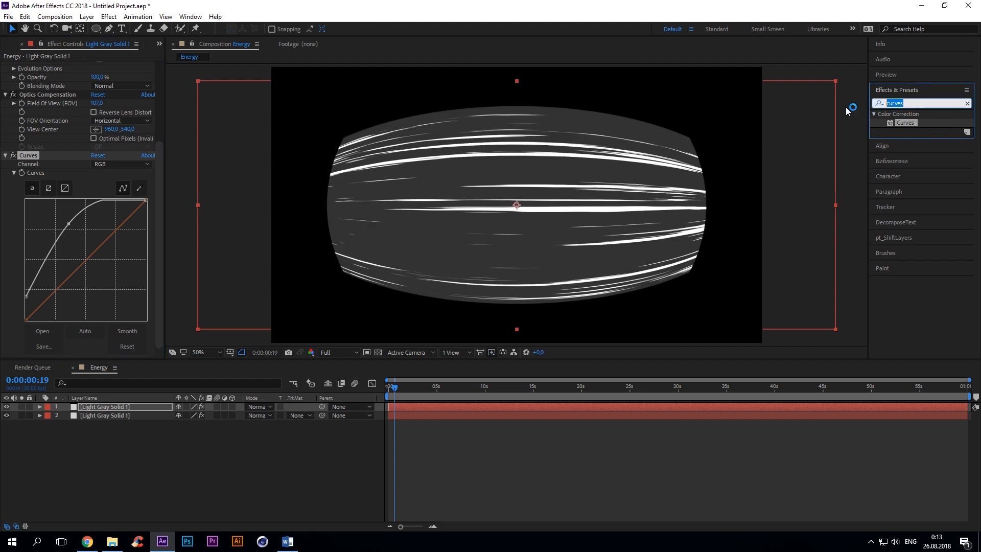
pyautogui.write('fast')
pyautogui.moveTo(920, 149); pyautogui.dragTo(128, 409)
pyautogui.click(95, 336)
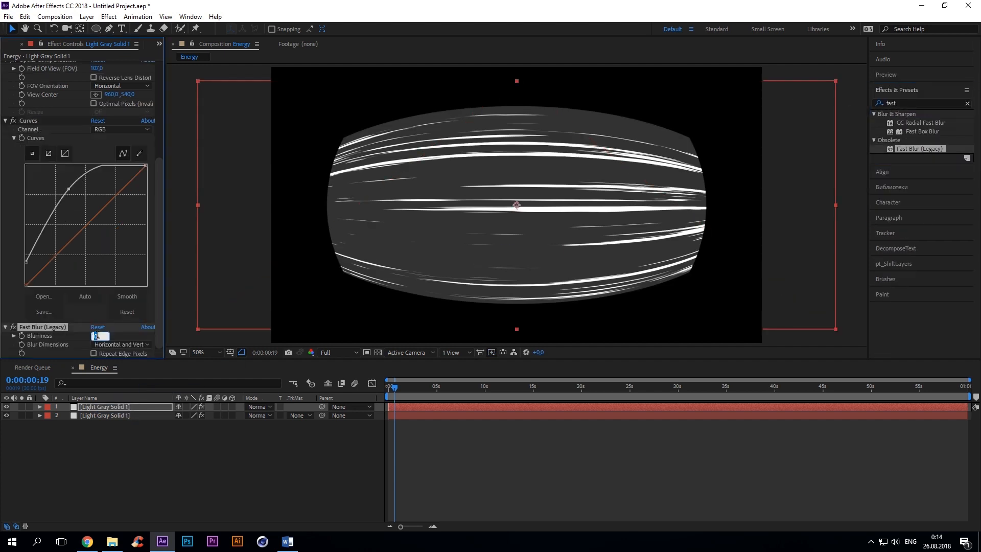
pyautogui.write('45')
pyautogui.press('Return')
# Step: Create a new solid layer coloured pure white (FFFFFF)
pyautogui.rightClick(121, 434)
pyautogui.moveTo(143, 320)
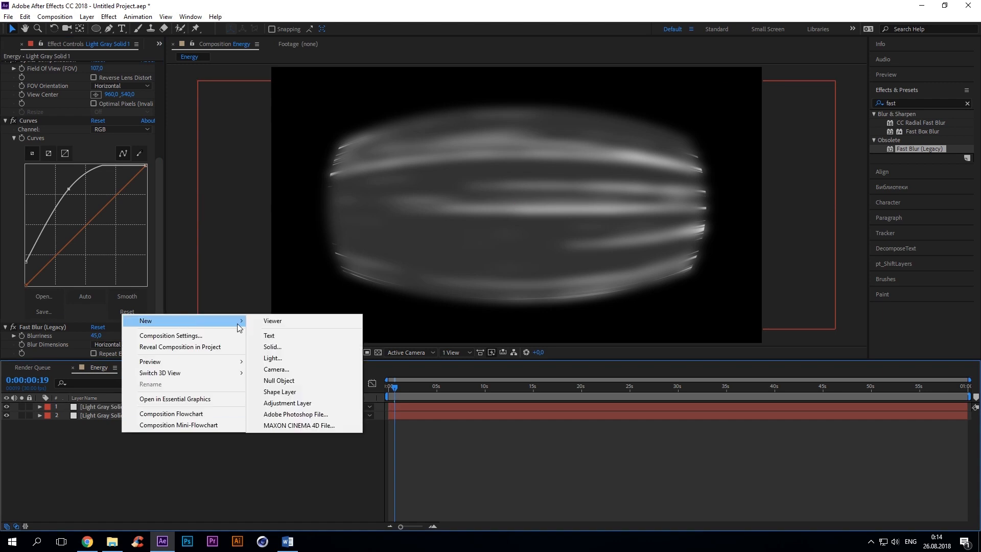
pyautogui.click(272, 347)
pyautogui.click(228, 349)
pyautogui.click(23, 223)
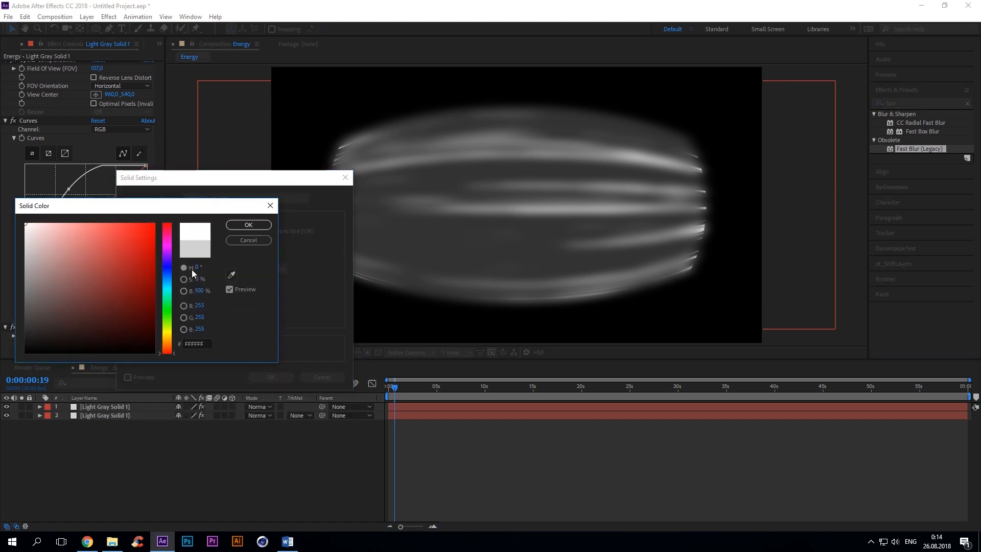
pyautogui.click(248, 224)
pyautogui.click(267, 375)
# Step: Draw a Pen mask on the white solid around the frame's left part, with its inner edge curving inward
pyautogui.press('g')
pyautogui.click(267, 74)
pyautogui.click(267, 366)
pyautogui.click(430, 367)
pyautogui.click(373, 219)
pyautogui.moveTo(372, 213); pyautogui.dragTo(374, 125)
pyautogui.click(425, 75)
pyautogui.click(268, 75)
pyautogui.moveTo(425, 75); pyautogui.dragTo(434, 75)
pyautogui.moveTo(430, 367); pyautogui.dragTo(444, 367)
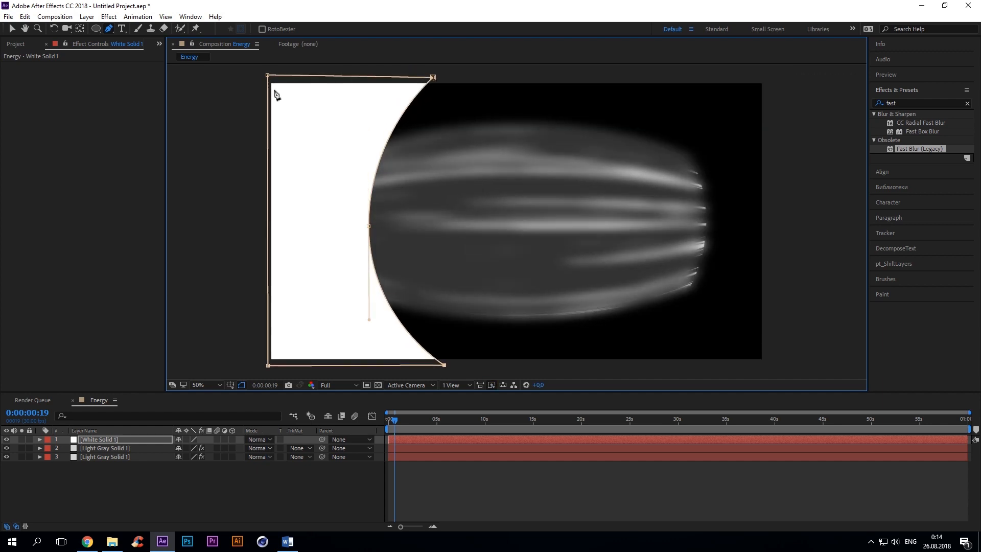
# Step: Set the blurred light gray solid to use the white solid above it as its alpha track matte
pyautogui.click(153, 448)
pyautogui.click(299, 448)
pyautogui.click(303, 474)
# Step: Refine the white solid's mask by shifting the points and handles of its curved edge further toward the frame's centre
pyautogui.click(106, 440)
pyautogui.moveTo(432, 79); pyautogui.dragTo(448, 79)
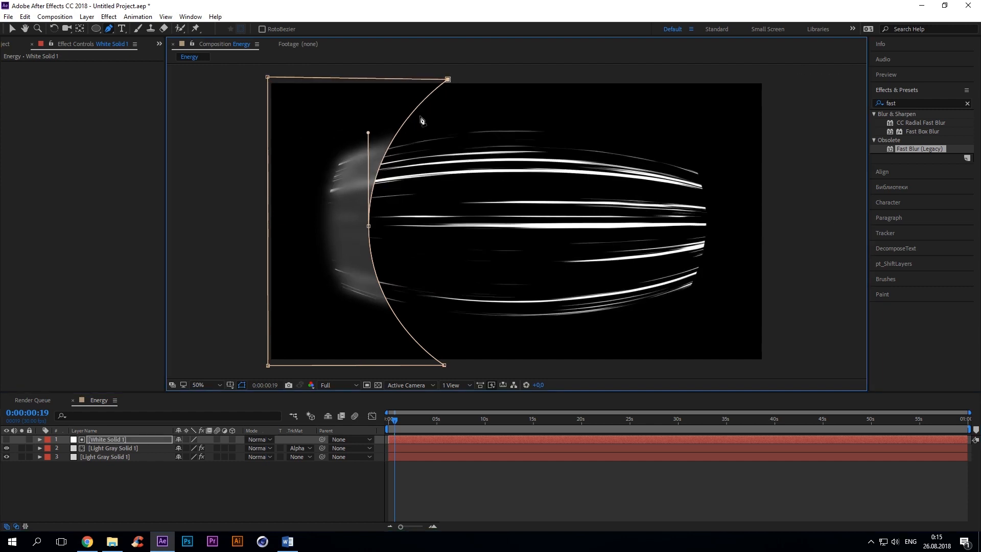
pyautogui.moveTo(369, 224); pyautogui.dragTo(387, 225)
pyautogui.click(268, 79)
pyautogui.moveTo(444, 365); pyautogui.dragTo(455, 364)
pyautogui.moveTo(387, 225); pyautogui.dragTo(383, 225)
pyautogui.moveTo(384, 132); pyautogui.dragTo(383, 149)
pyautogui.moveTo(383, 318); pyautogui.dragTo(383, 301)
pyautogui.moveTo(383, 224); pyautogui.dragTo(375, 222)
pyautogui.moveTo(455, 364); pyautogui.dragTo(466, 364)
pyautogui.moveTo(461, 160); pyautogui.dragTo(432, 142)
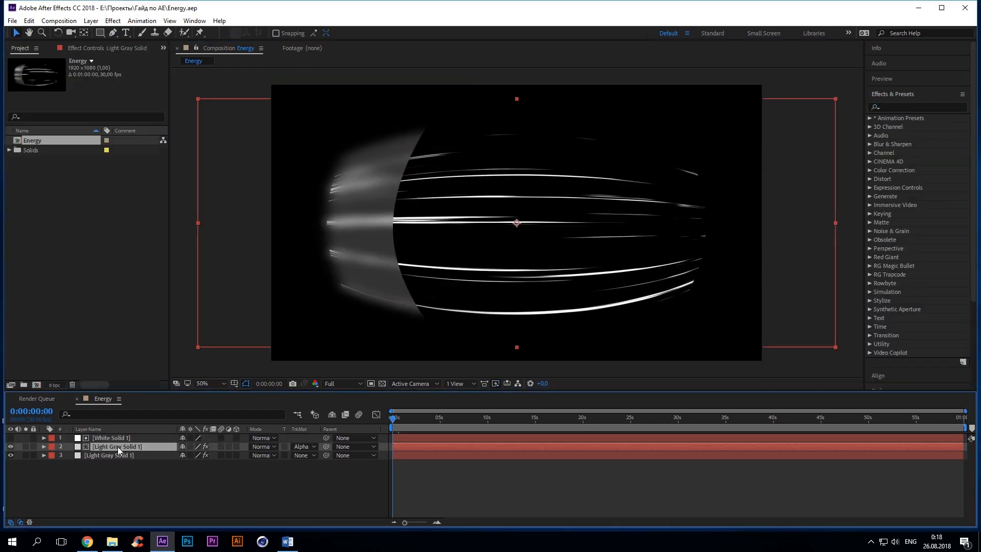
# Step: Add the expression wiggle(8,50) to the Position of the blurred light gray solid
pyautogui.scroll(-5, 58, 250)
pyautogui.click(44, 446)
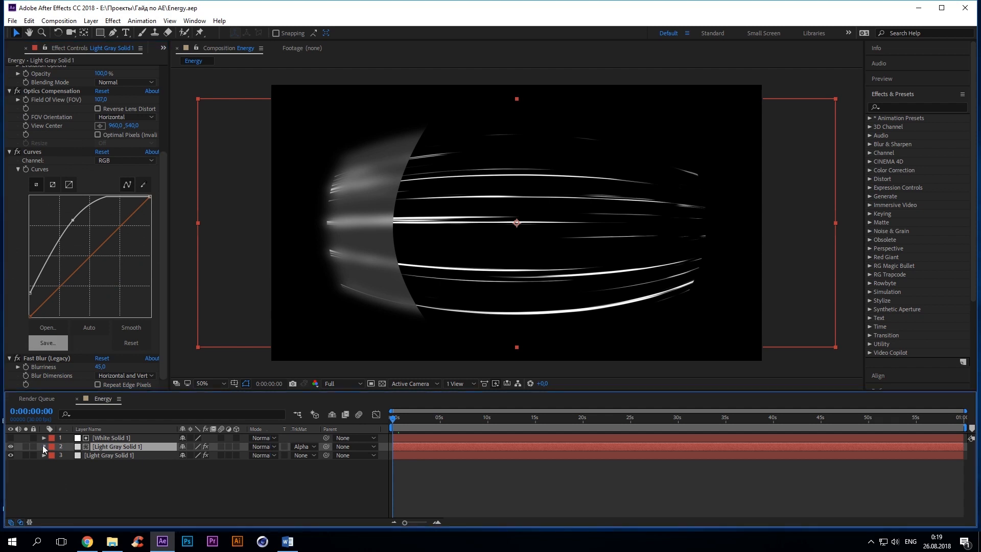
pyautogui.click(52, 465)
pyautogui.keyDown('alt'); pyautogui.click(70, 481); pyautogui.keyUp('alt')
pyautogui.write('wiggle()')
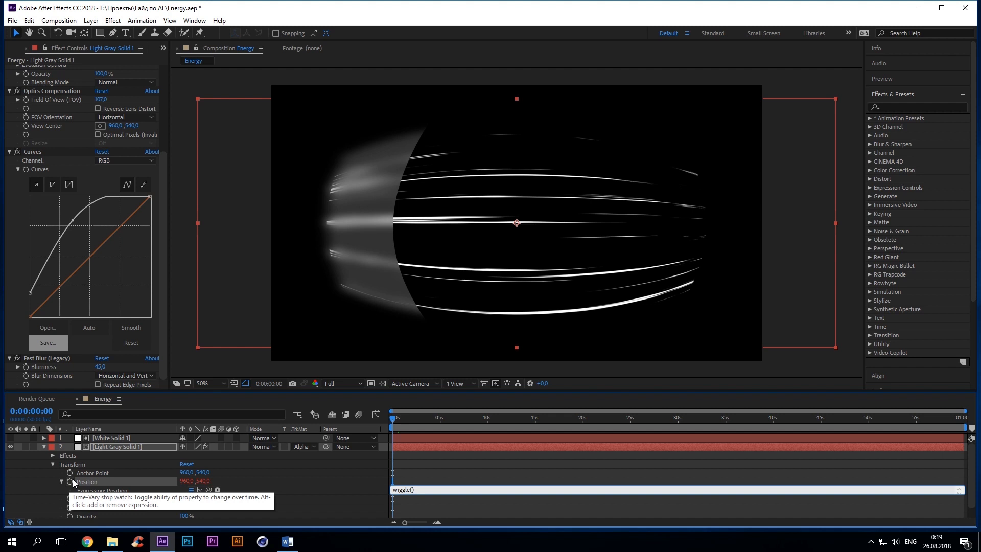
pyautogui.write('8,50')
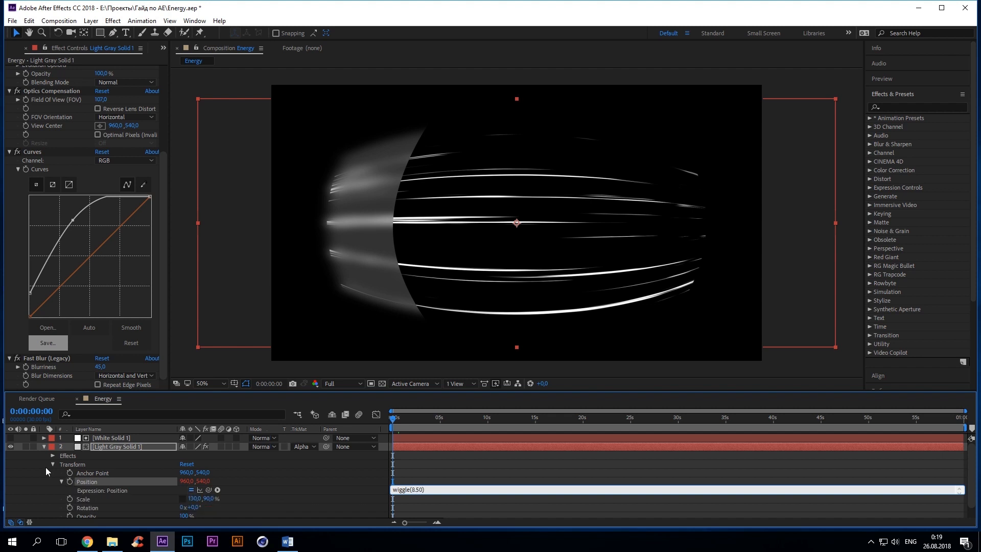
pyautogui.click(341, 482)
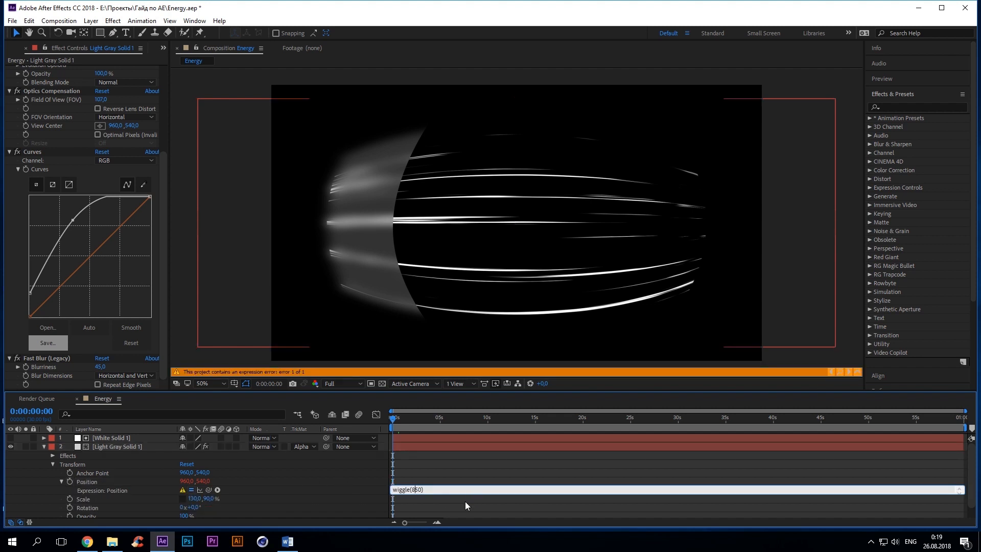
# Step: Add the expression wiggle(8,10) to the Scale of the blurred light gray solid
pyautogui.keyDown('alt'); pyautogui.click(70, 499); pyautogui.keyUp('alt')
pyautogui.write('Wiggle')
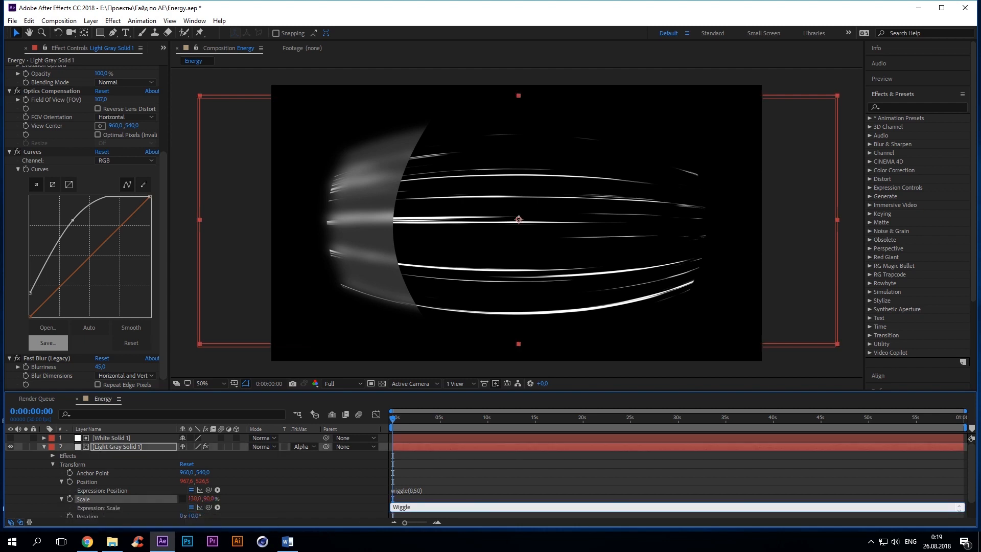
pyautogui.press('BackSpace')
pyautogui.press('BackSpace')
pyautogui.press('BackSpace')
pyautogui.press('BackSpace')
pyautogui.press('BackSpace')
pyautogui.press('BackSpace')
pyautogui.write('wiggle(8,10')
pyautogui.click(342, 475)
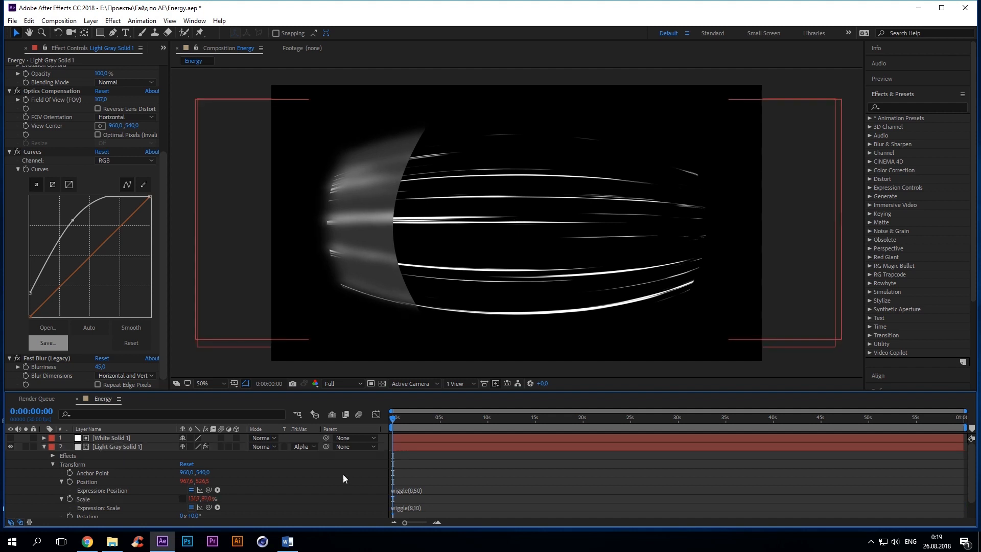
# Step: Add a wiggle expression with frequency 8 to the Opacity of the blurred light gray solid
pyautogui.scroll(-1, 130, 498)
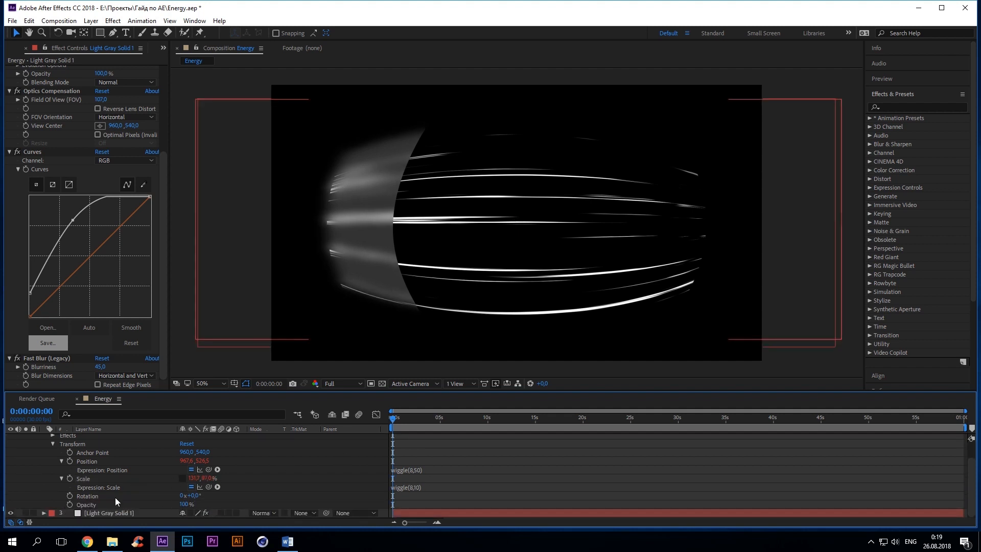
pyautogui.keyDown('alt'); pyautogui.click(69, 505); pyautogui.keyUp('alt')
pyautogui.write('wiggle()8')
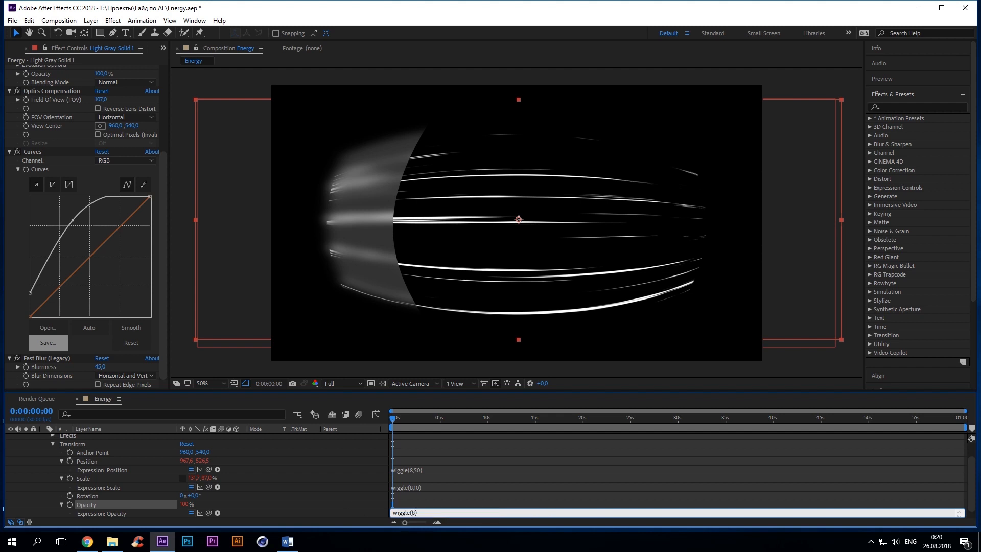
pyautogui.click(343, 489)
pyautogui.scroll(2, 318, 487)
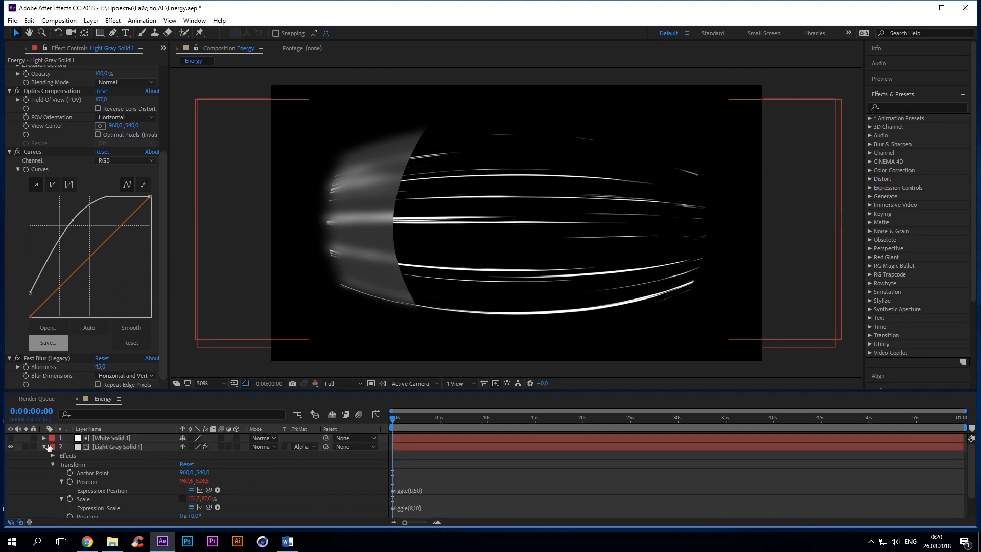
pyautogui.click(45, 447)
# Step: Feather the mask of the white matte solid so the blurred streaks fade out softly along its curved edge
pyautogui.click(92, 438)
pyautogui.press('m')
pyautogui.click(63, 447)
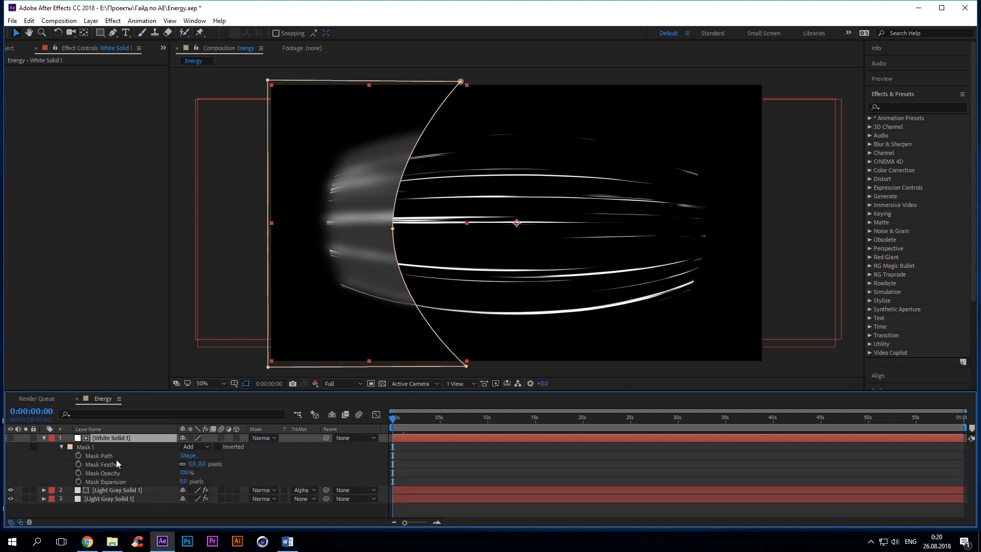
pyautogui.click(44, 438)
# Step: Pre-compose all three layers into a new composition named Energy_precomp
pyautogui.moveTo(134, 483); pyautogui.dragTo(137, 438)
pyautogui.rightClick(132, 449)
pyautogui.click(150, 356)
pyautogui.write('Energy_precomp')
pyautogui.click(304, 261)
# Step: Create an adjustment layer above Energy_precomp and rename it Effects
pyautogui.rightClick(155, 492)
pyautogui.moveTo(205, 382)
pyautogui.click(318, 463)
pyautogui.press('Return')
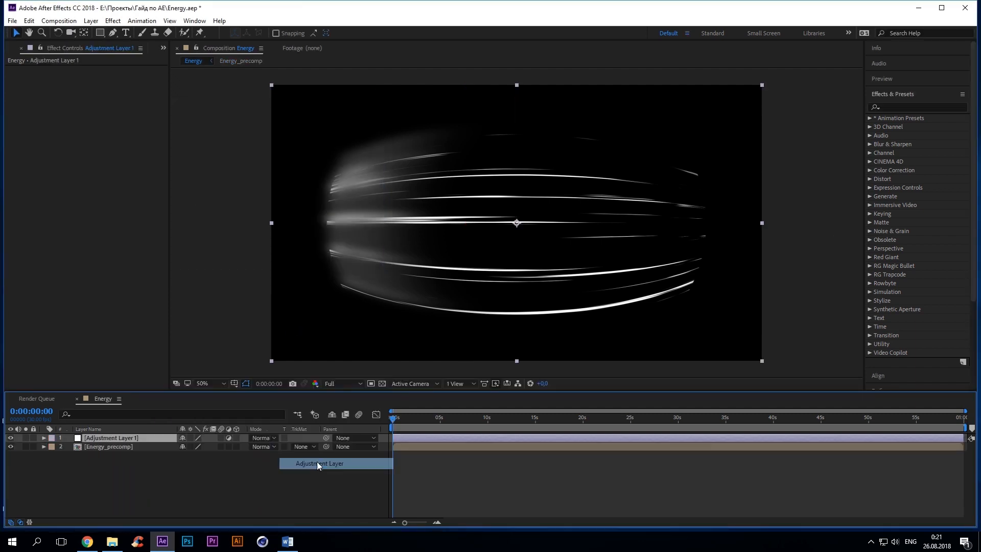
pyautogui.write('Effects')
pyautogui.press('Return')
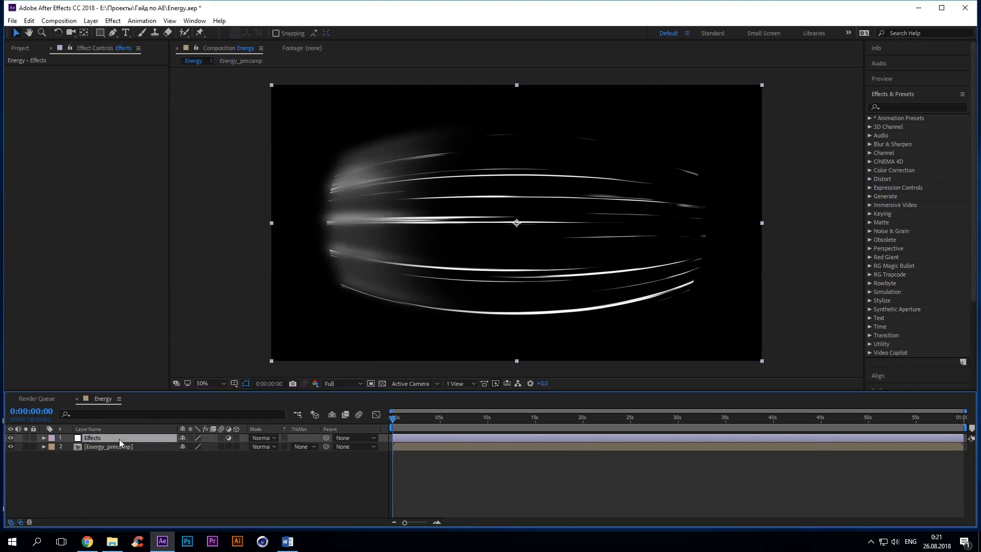
# Step: Apply the Tint effect to the Effects layer and map white to the light cyan A6FFED
pyautogui.click(886, 107)
pyautogui.write('tint')
pyautogui.moveTo(907, 127); pyautogui.dragTo(128, 440)
pyautogui.click(100, 87)
pyautogui.click(168, 293)
pyautogui.moveTo(95, 230); pyautogui.dragTo(72, 217)
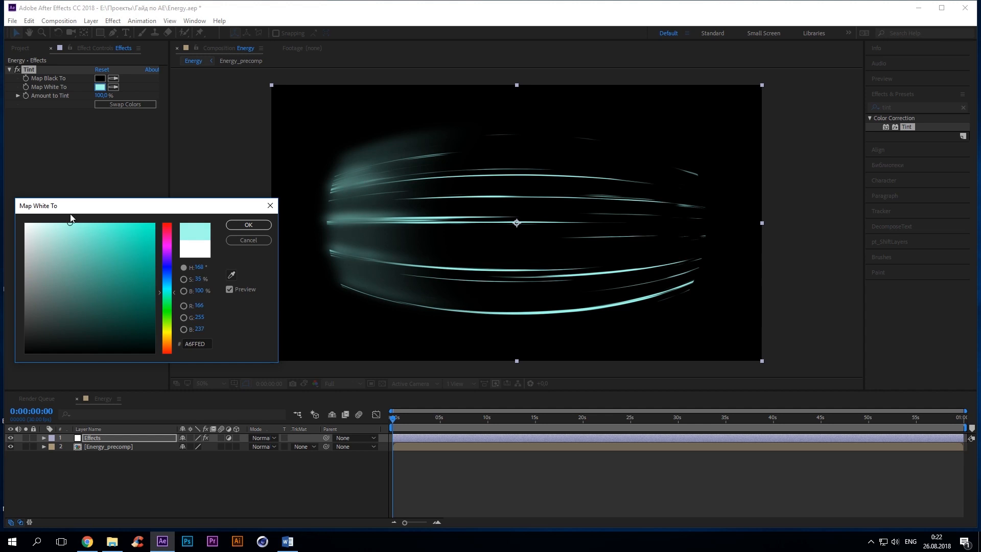
pyautogui.click(248, 224)
# Step: Apply the Stylize Glow effect to the Effects adjustment layer
pyautogui.moveTo(898, 107); pyautogui.dragTo(841, 110)
pyautogui.write('glow')
pyautogui.moveTo(908, 162); pyautogui.dragTo(123, 438)
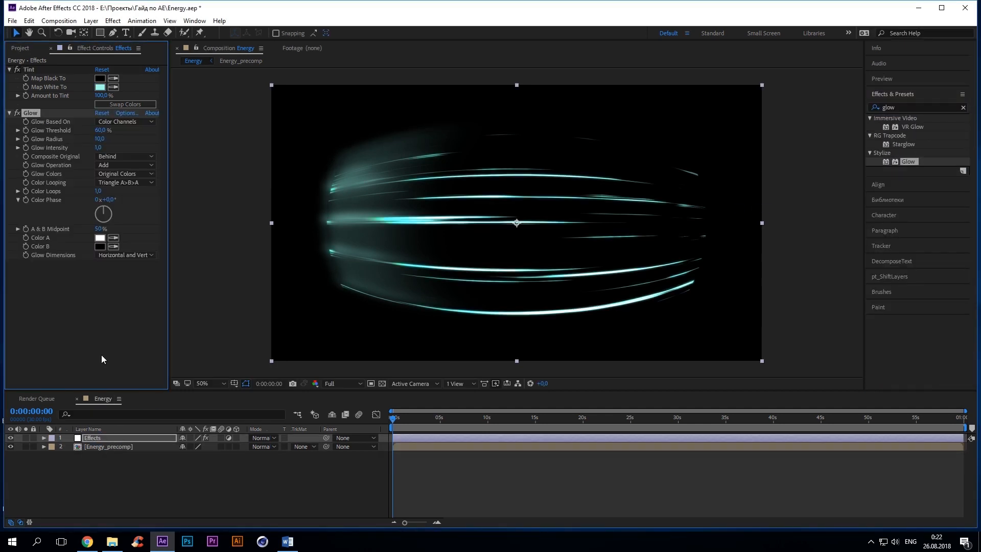
# Step: Set the Glow threshold to 22%, the radius to 27 and the intensity to 0.8
pyautogui.click(101, 130)
pyautogui.write('22')
pyautogui.click(101, 140)
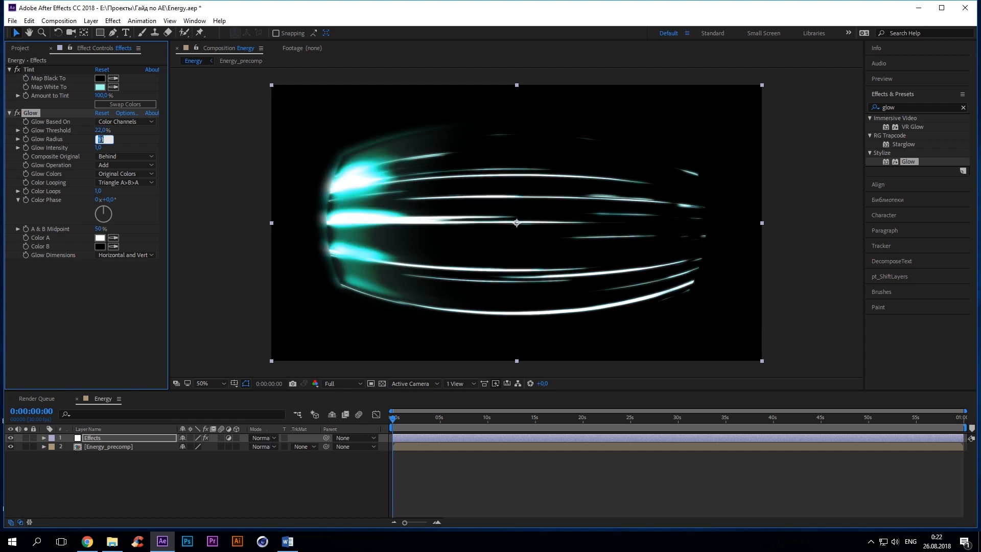
pyautogui.write('27')
pyautogui.click(98, 148)
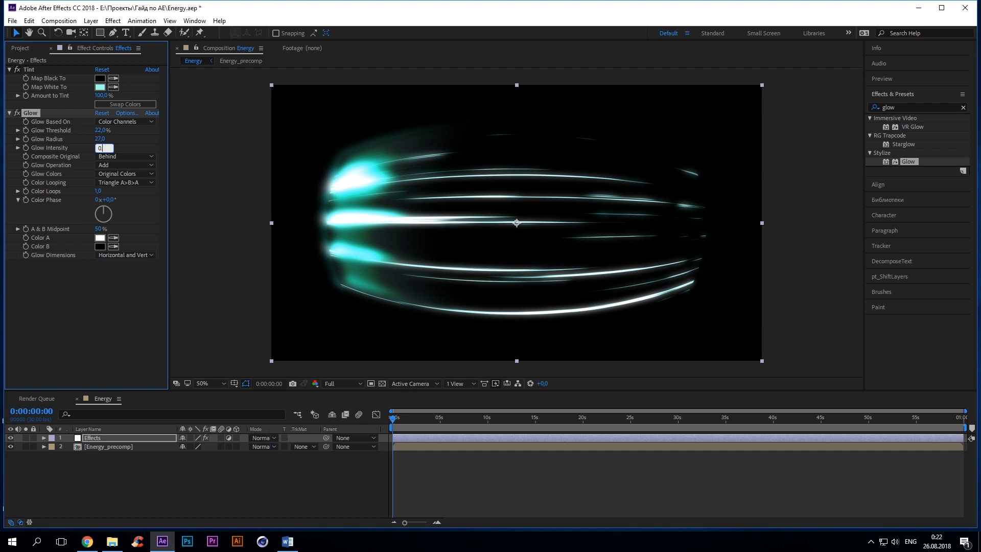
pyautogui.write('0,8')
# Step: Create a white solid and place it between the Effects layer and Energy_precomp
pyautogui.rightClick(195, 361)
pyautogui.moveTo(205, 368)
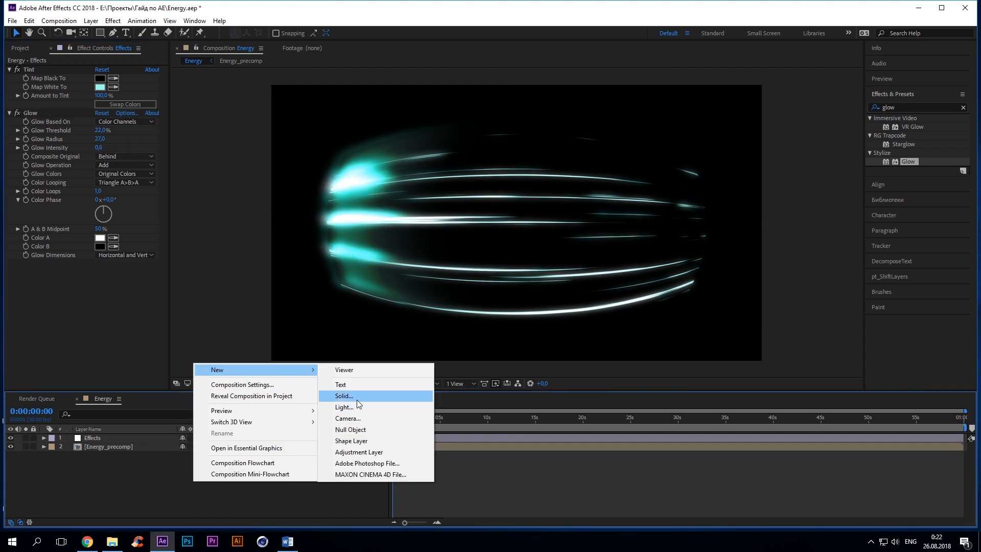
pyautogui.click(347, 399)
pyautogui.click(228, 350)
pyautogui.click(260, 228)
pyautogui.click(271, 377)
pyautogui.moveTo(128, 438); pyautogui.dragTo(127, 451)
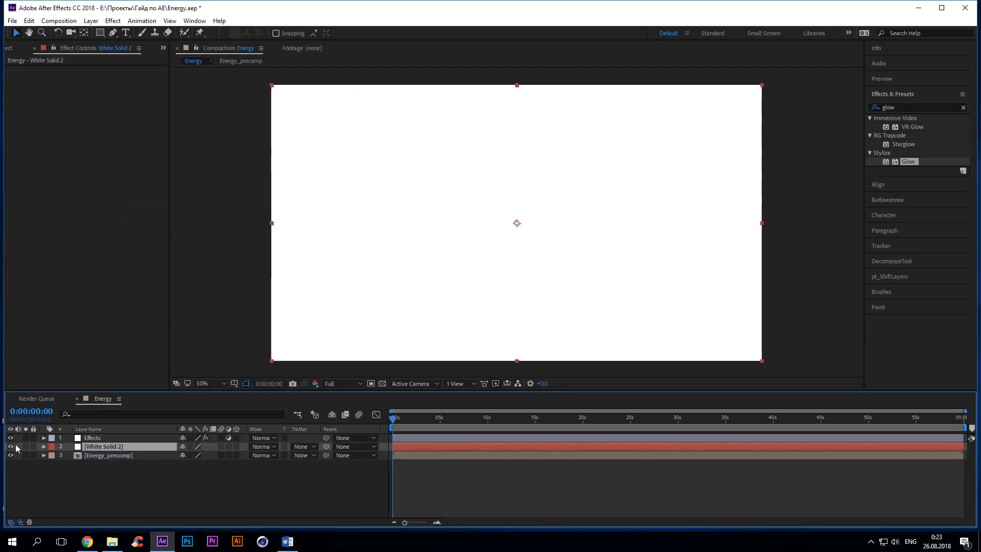
# Step: Hide the new white solid and draw a crescent-shaped Pen mask on it around the glowing left end of the streaks
pyautogui.click(10, 446)
pyautogui.click(113, 32)
pyautogui.click(419, 149)
pyautogui.moveTo(330, 221); pyautogui.dragTo(330, 277)
pyautogui.click(414, 302)
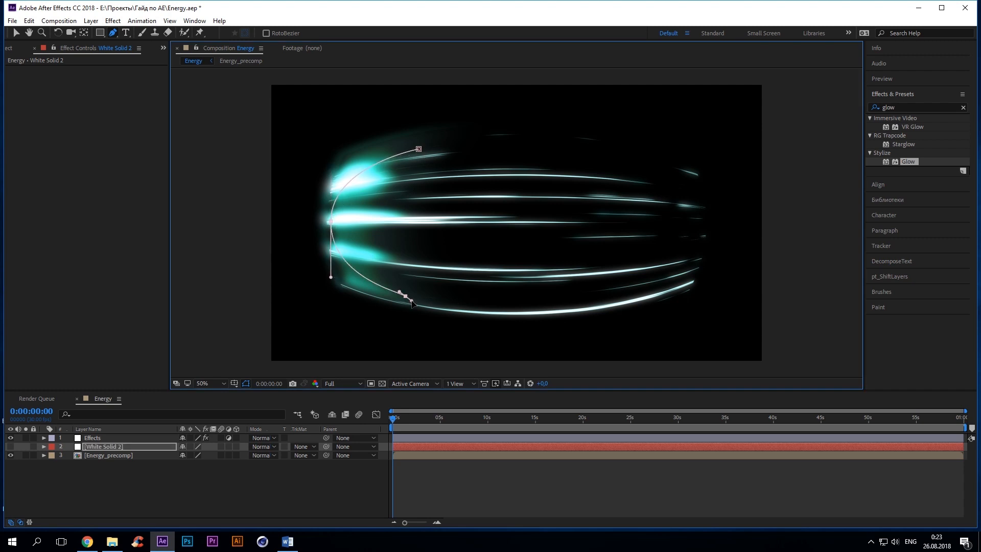
pyautogui.moveTo(414, 302); pyautogui.dragTo(417, 302)
pyautogui.moveTo(390, 220); pyautogui.dragTo(390, 177)
pyautogui.moveTo(390, 221); pyautogui.dragTo(388, 223)
pyautogui.click(418, 149)
pyautogui.click(254, 479)
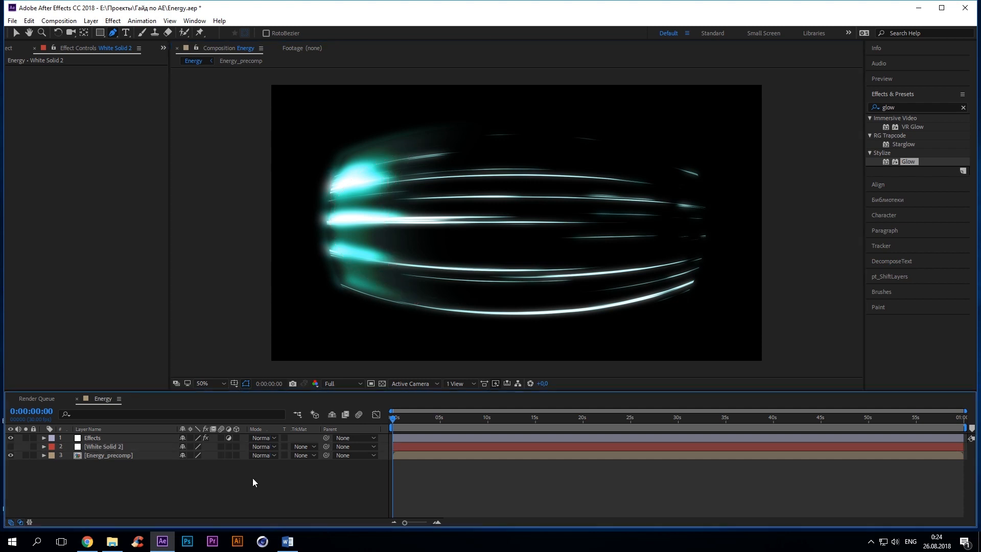
# Step: Show the crescent-masked white solid again and set its blending mode to Add
pyautogui.click(11, 446)
pyautogui.click(263, 446)
pyautogui.click(312, 192)
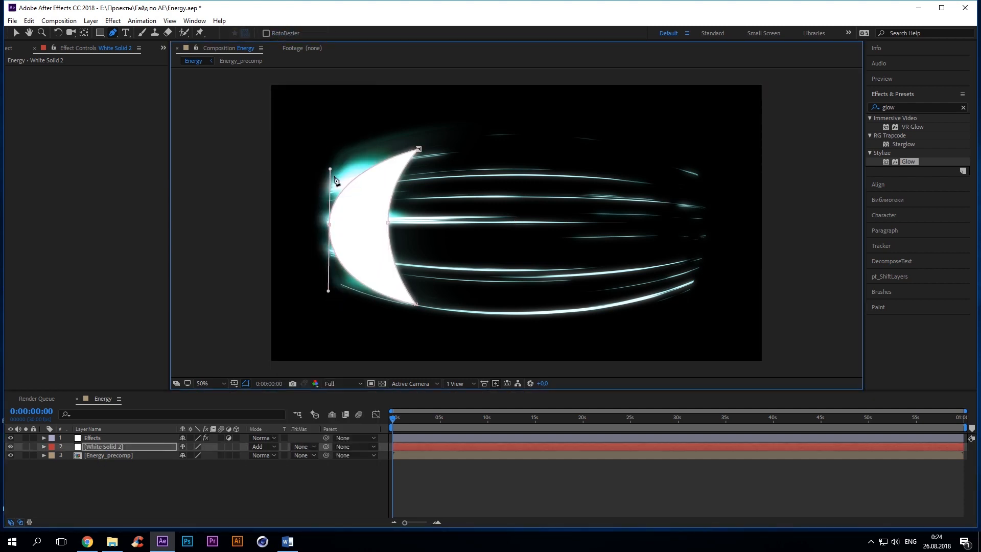
# Step: Draw an elliptical mask on Energy_precomp centred on the energy streaks
pyautogui.click(111, 461)
pyautogui.click(110, 457)
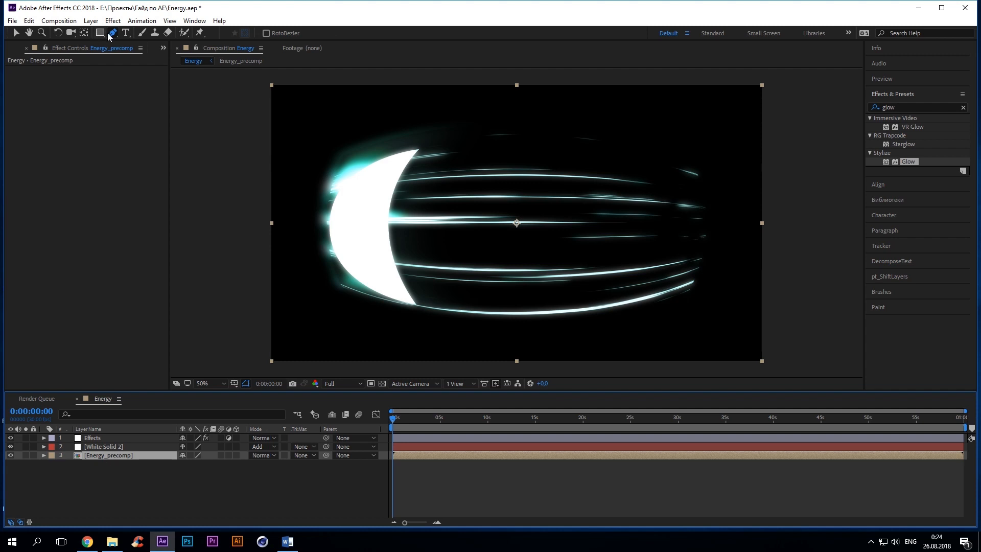
pyautogui.moveTo(100, 32); pyautogui.dragTo(133, 58)
pyautogui.moveTo(512, 219); pyautogui.dragTo(688, 311)
# Step: Adjust the ellipse mask's four vertices so it encloses the streaks and follows the crescent's outer edge
pyautogui.press('v')
pyautogui.moveTo(512, 311); pyautogui.dragTo(505, 317)
pyautogui.click(505, 139)
pyautogui.moveTo(505, 135); pyautogui.dragTo(502, 140)
pyautogui.click(329, 226)
pyautogui.moveTo(505, 317); pyautogui.dragTo(494, 311)
pyautogui.moveTo(682, 225); pyautogui.dragTo(676, 225)
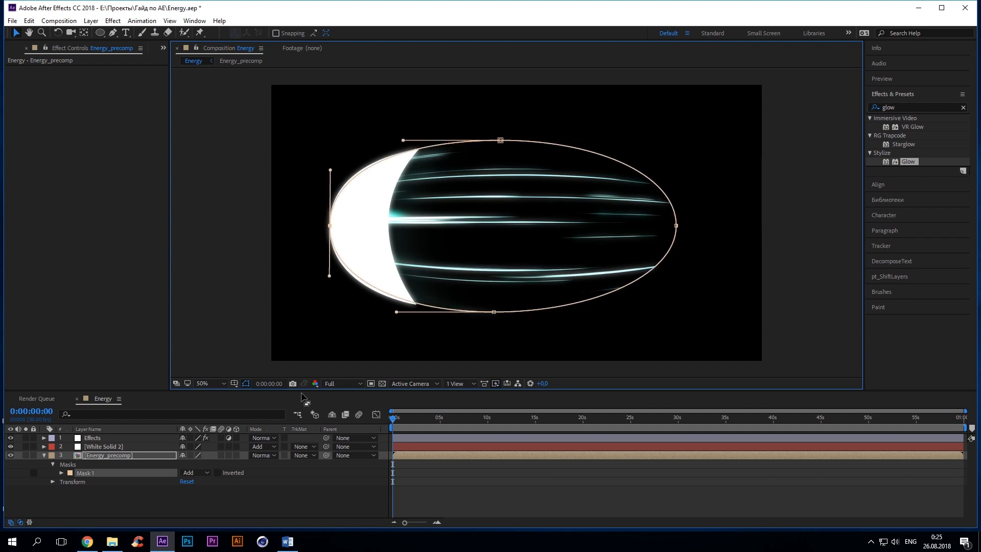
# Step: Set the Mask Feather of the crescent mask on White Solid 2 to 60 pixels
pyautogui.click(122, 447)
pyautogui.click(44, 447)
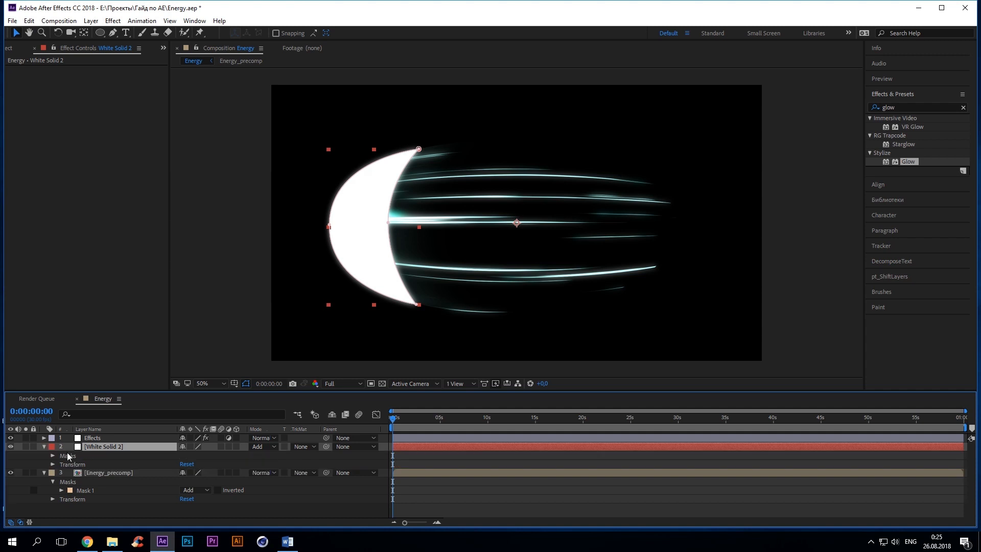
pyautogui.click(53, 455)
pyautogui.click(61, 464)
pyautogui.click(191, 479)
pyautogui.write('60')
pyautogui.press('Return')
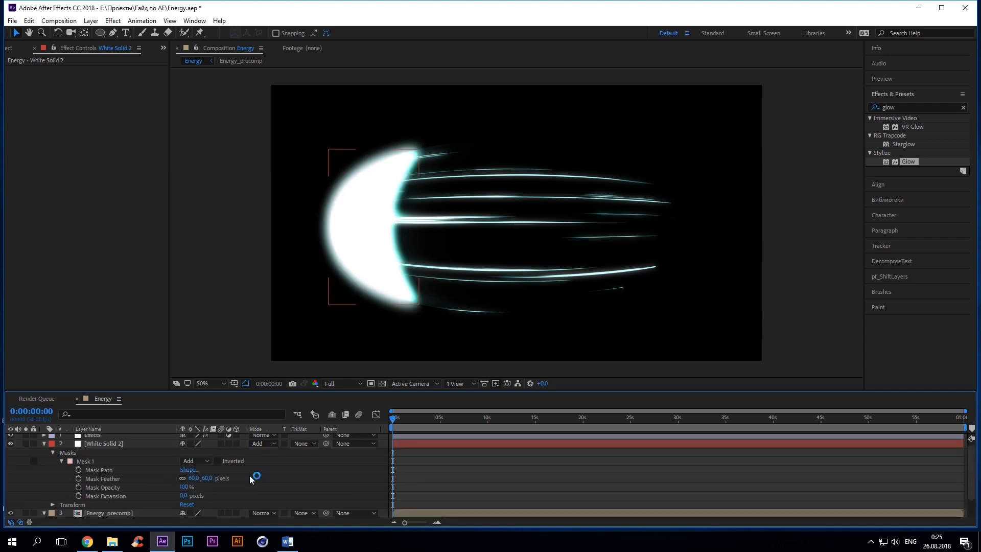
# Step: Set the crescent mask's opacity to 45% and shrink the mask with a negative Mask Expansion
pyautogui.click(185, 488)
pyautogui.press('Return')
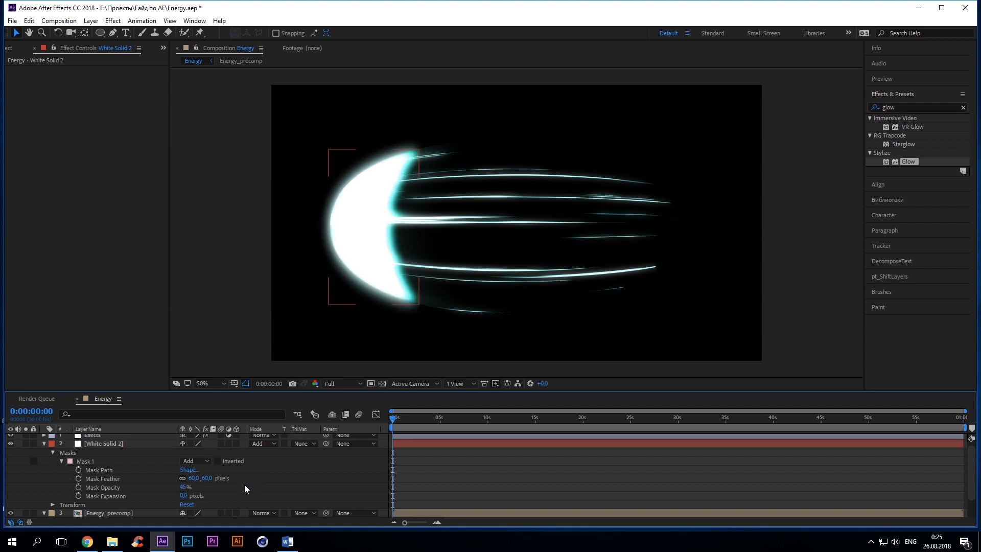
pyautogui.click(185, 496)
pyautogui.click(247, 499)
pyautogui.click(44, 443)
# Step: Set the ellipse mask on Energy_precomp to a 10-pixel feather and a -25-pixel expansion
pyautogui.click(155, 509)
pyautogui.click(108, 455)
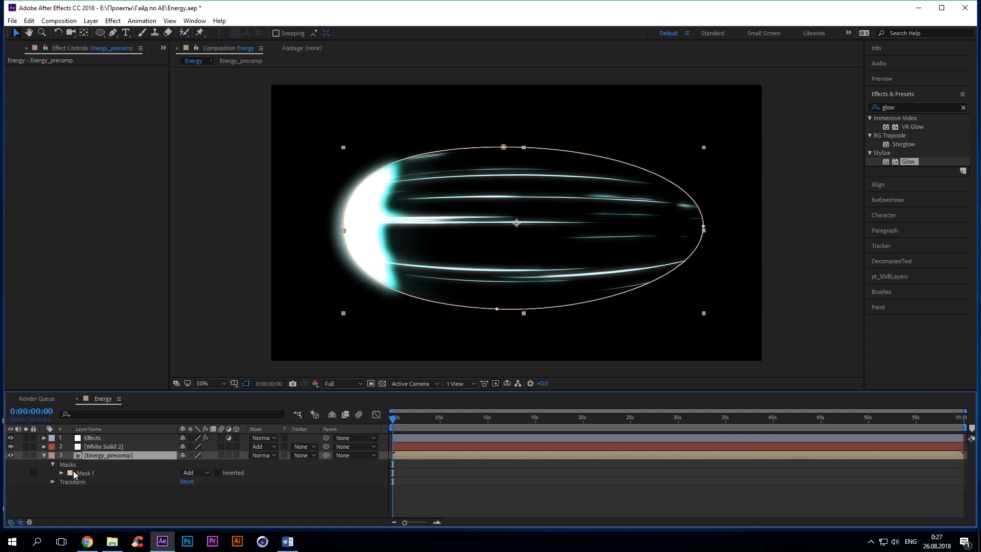
pyautogui.click(75, 471)
pyautogui.click(61, 473)
pyautogui.click(193, 490)
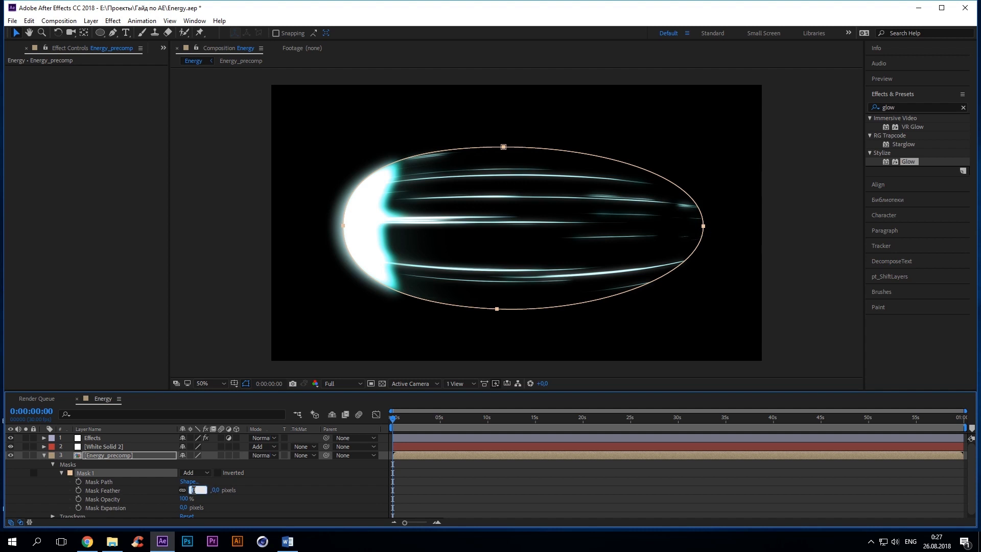
pyautogui.click(262, 499)
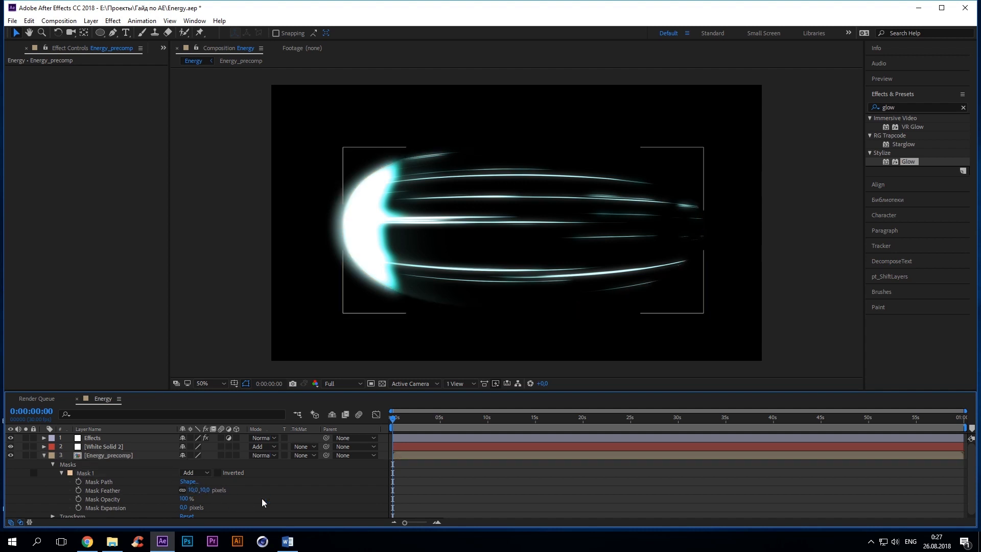
pyautogui.click(182, 508)
pyautogui.write('-25')
pyautogui.click(255, 503)
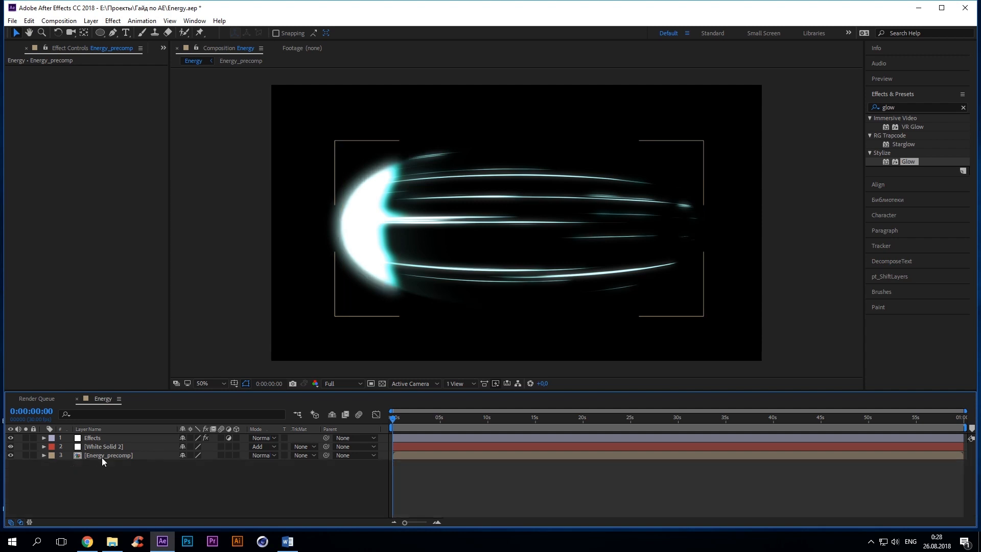
# Step: Draw a second mask with a zigzag inner edge over the streaks' right ends on Energy_precomp and set it to Subtract
pyautogui.click(119, 456)
pyautogui.press('g')
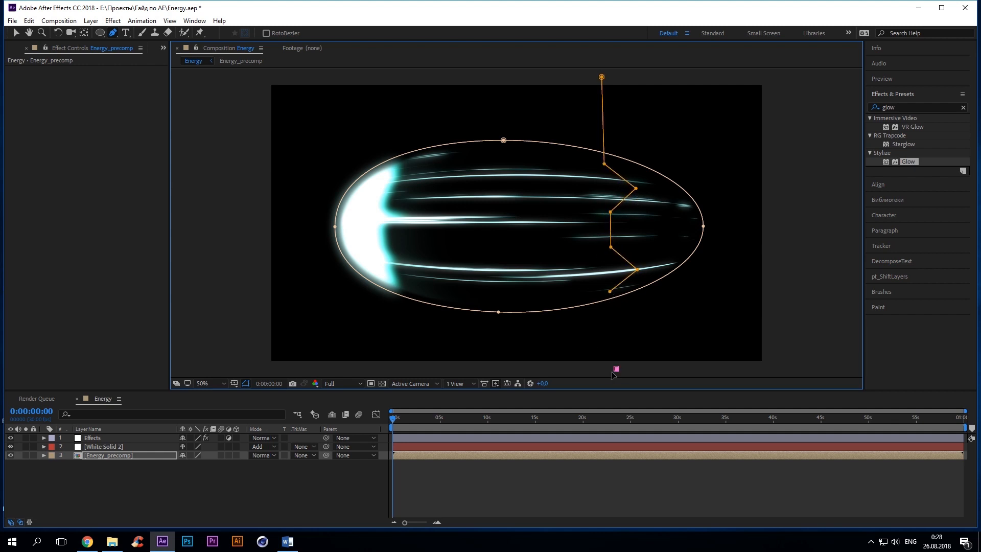
pyautogui.doubleClick(775, 77)
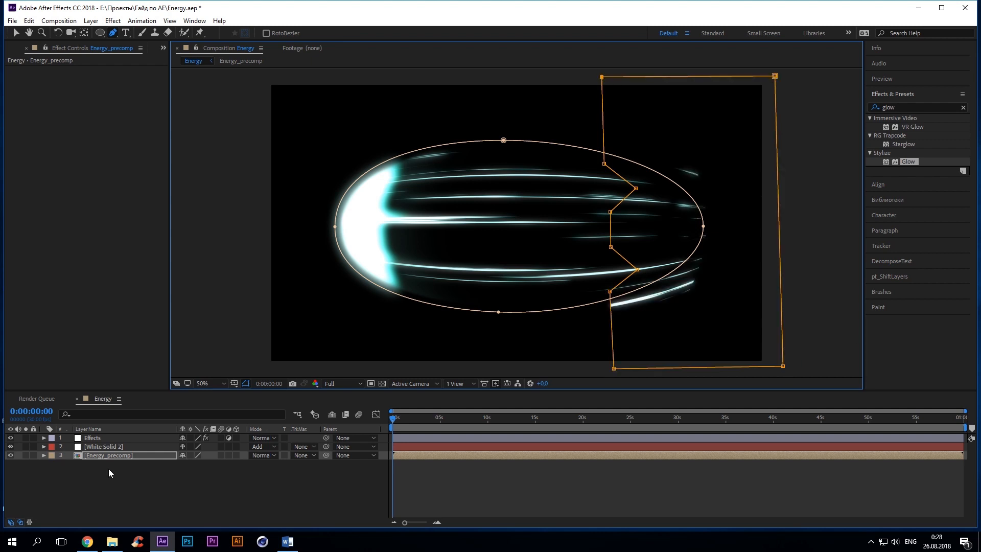
pyautogui.click(44, 455)
pyautogui.click(61, 461)
pyautogui.click(195, 482)
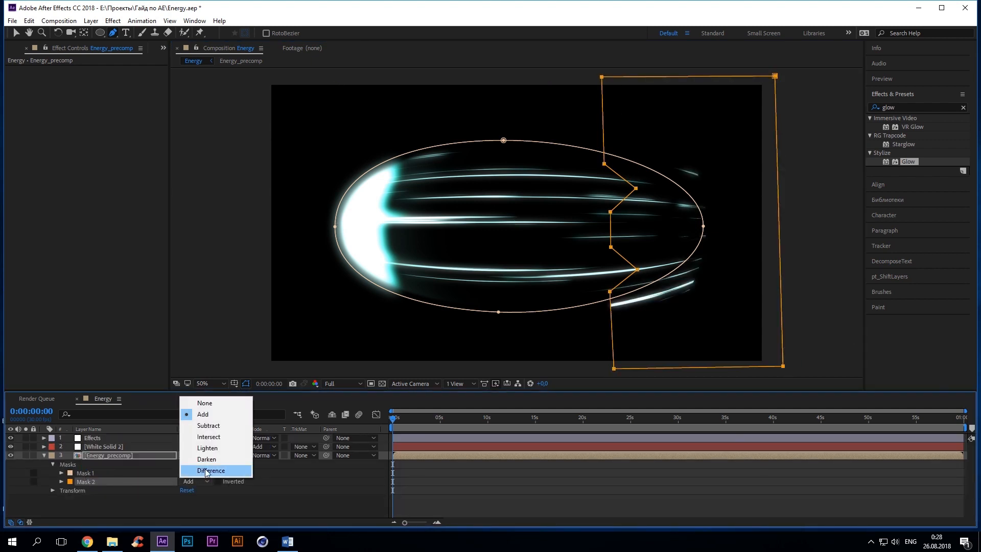
pyautogui.click(213, 425)
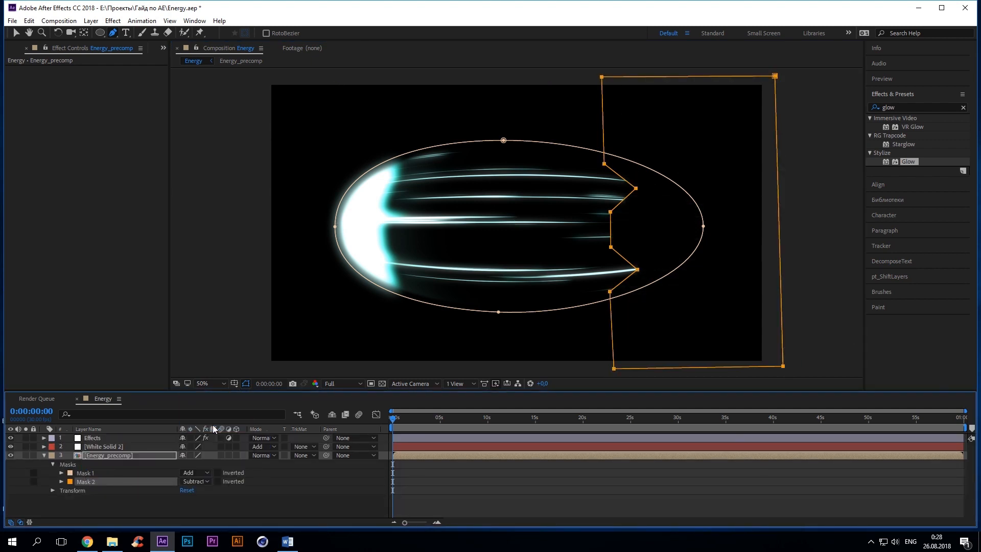
# Step: Set the zigzag mask's feather to 160 pixels and its expansion to -40 pixels, and preview the animation from the start
pyautogui.click(61, 481)
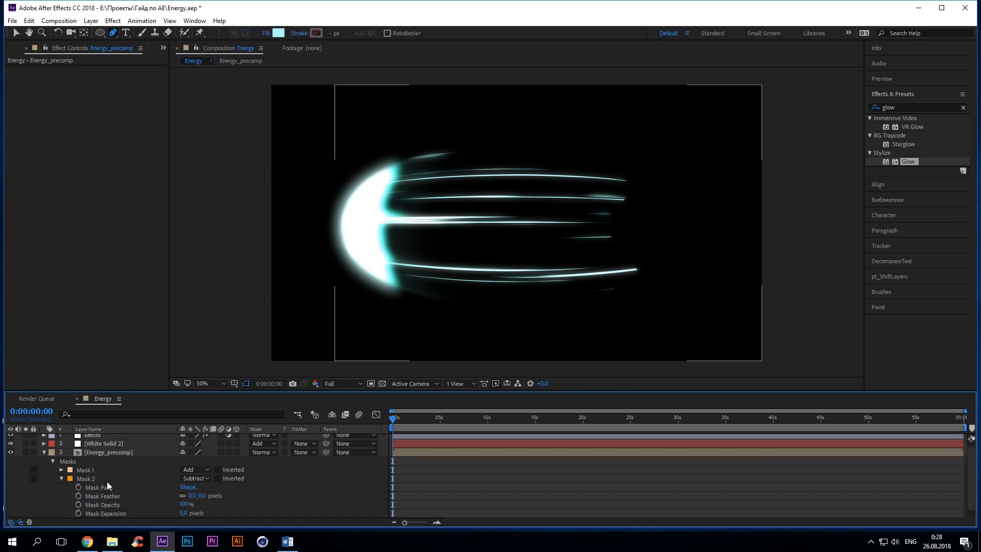
pyautogui.click(184, 513)
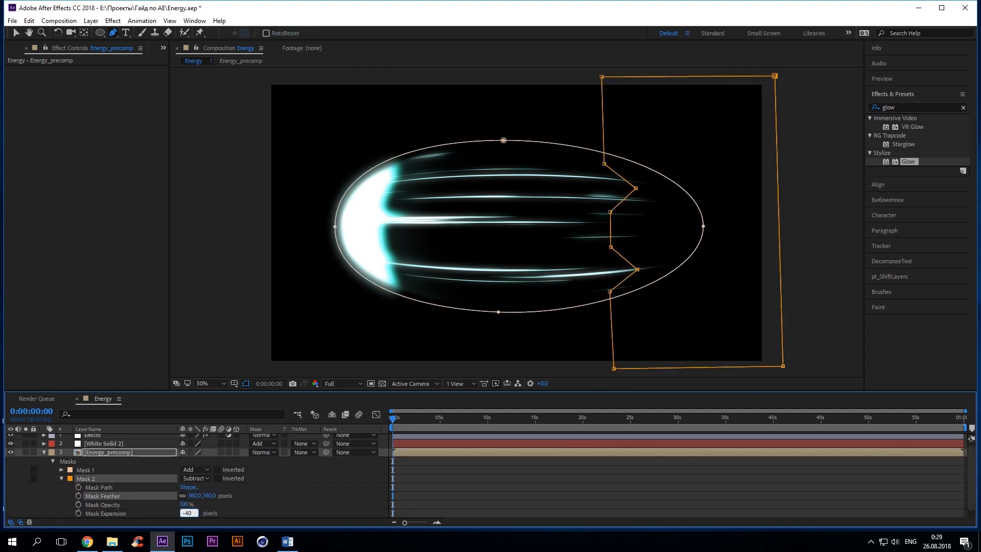
pyautogui.click(266, 505)
pyautogui.moveTo(393, 414)
pyautogui.mouseDown()
pyautogui.moveTo(443, 412)
pyautogui.moveTo(380, 418)
pyautogui.mouseUp()
pyautogui.press('space')
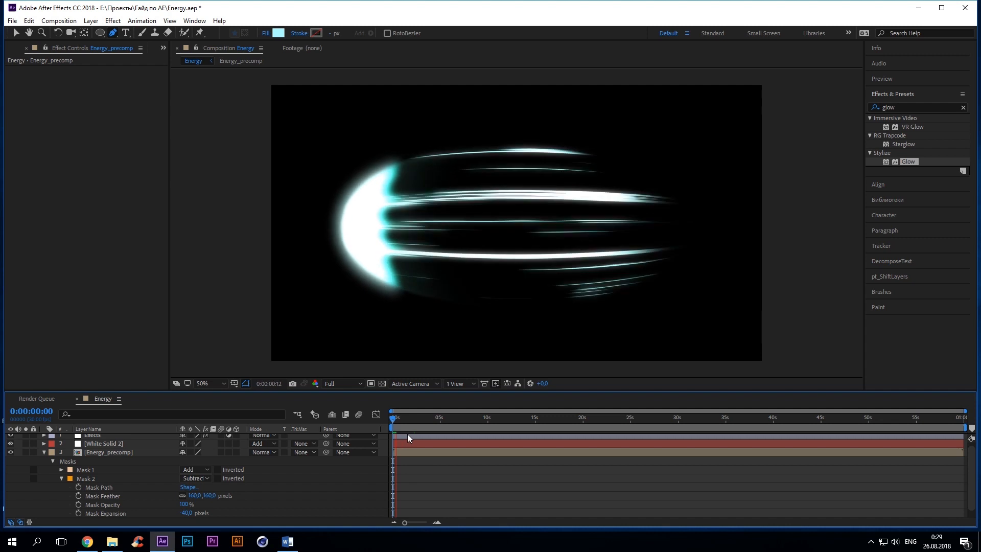
# Step: Reshape the crescent mask on White Solid 2 by moving its tips, its inner and outer edge points and their handles
pyautogui.click(130, 444)
pyautogui.moveTo(389, 225); pyautogui.dragTo(396, 224)
pyautogui.moveTo(418, 150); pyautogui.dragTo(422, 149)
pyautogui.moveTo(330, 223); pyautogui.dragTo(326, 223)
pyautogui.moveTo(416, 304); pyautogui.dragTo(418, 295)
pyautogui.moveTo(422, 150); pyautogui.dragTo(424, 154)
pyautogui.moveTo(326, 223); pyautogui.dragTo(327, 225)
pyautogui.moveTo(328, 158); pyautogui.dragTo(327, 166)
pyautogui.moveTo(326, 291); pyautogui.dragTo(326, 280)
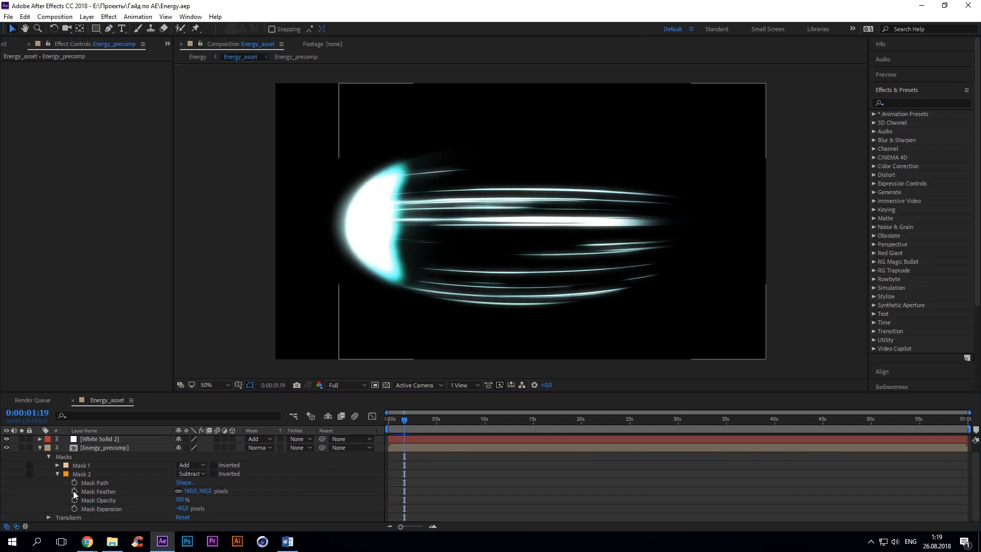
# Step: Add a wiggle expression to the Mask Feather of the subtracting Mask 2 on Energy_precomp
pyautogui.keyDown('alt'); pyautogui.click(75, 492); pyautogui.keyUp('alt')
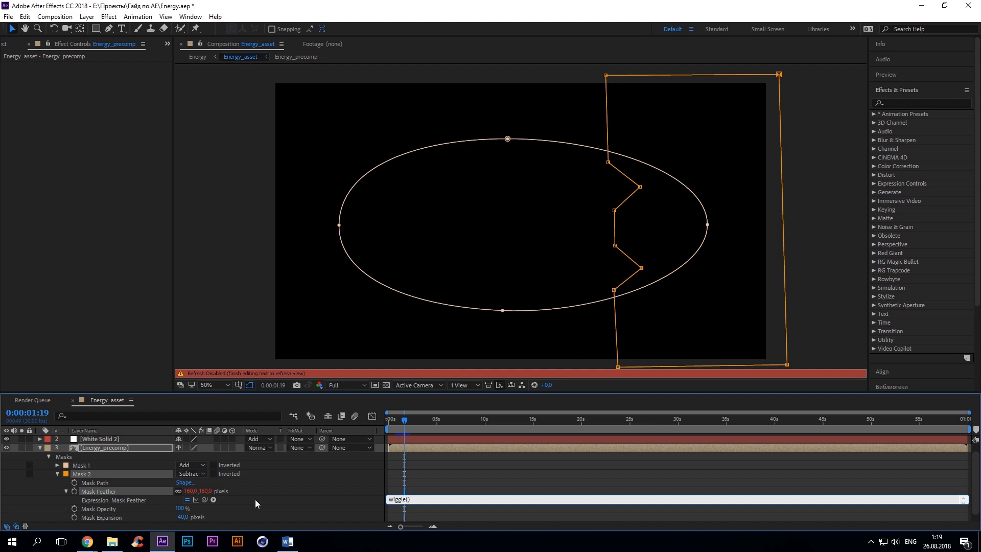
pyautogui.click(285, 482)
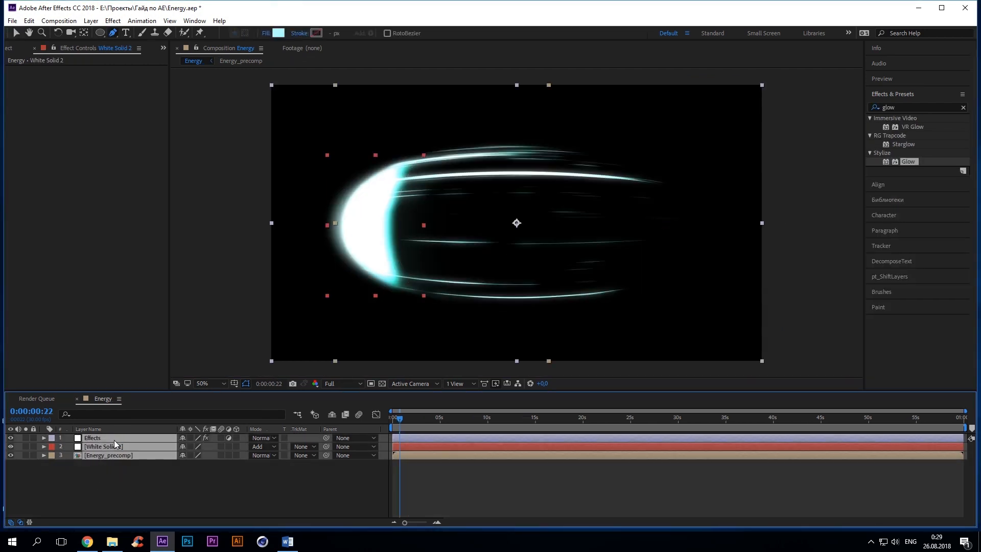
# Step: Pre-compose the Effects, White Solid 2 and Energy_precomp layers as Energy_asset, moving all attributes into the new composition
pyautogui.rightClick(113, 441)
pyautogui.click(153, 359)
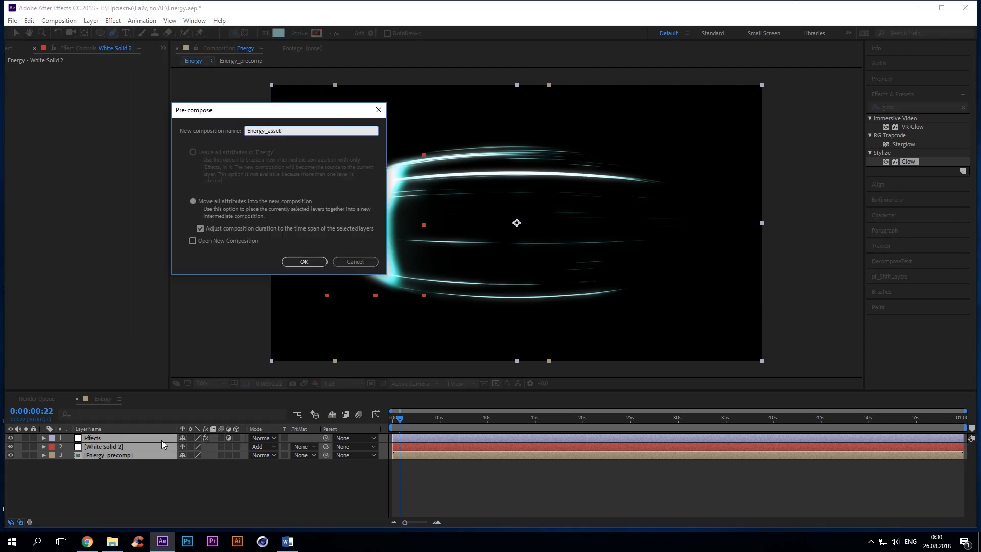
pyautogui.press('Return')
# Step: Unlink Energy_asset's scale and set its vertical value to 60%, and preview the animation from the start
pyautogui.click(44, 438)
pyautogui.click(54, 447)
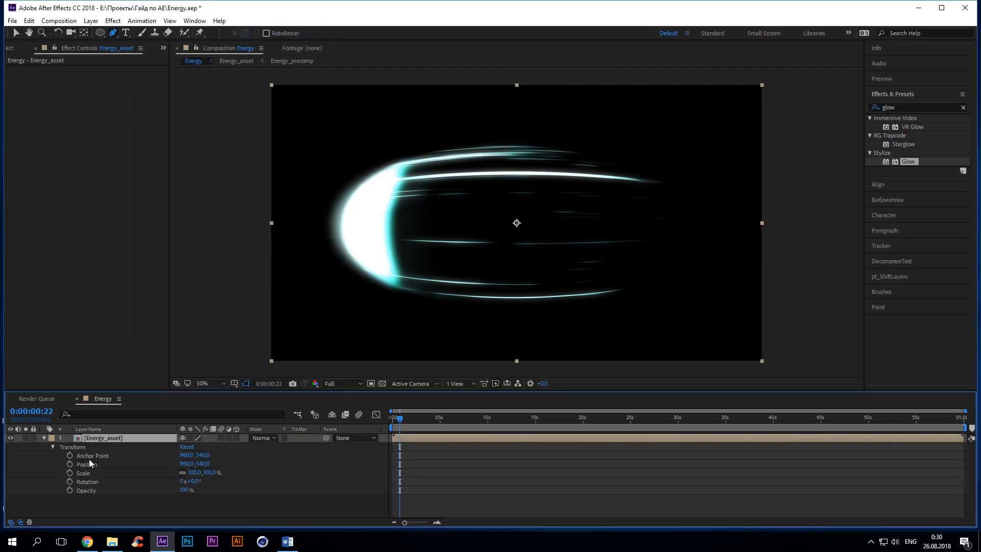
pyautogui.click(89, 473)
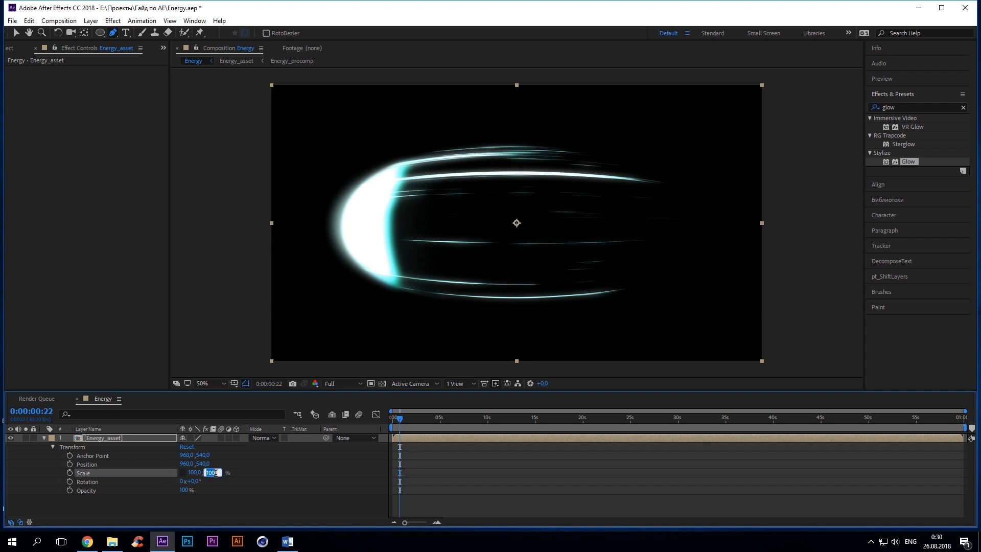
pyautogui.write('60')
pyautogui.click(262, 479)
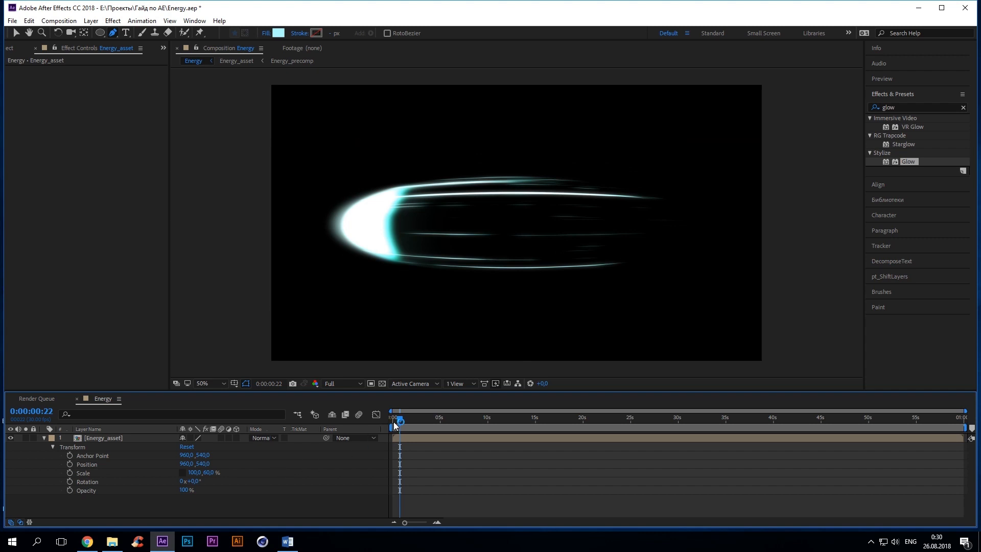
pyautogui.click(393, 418)
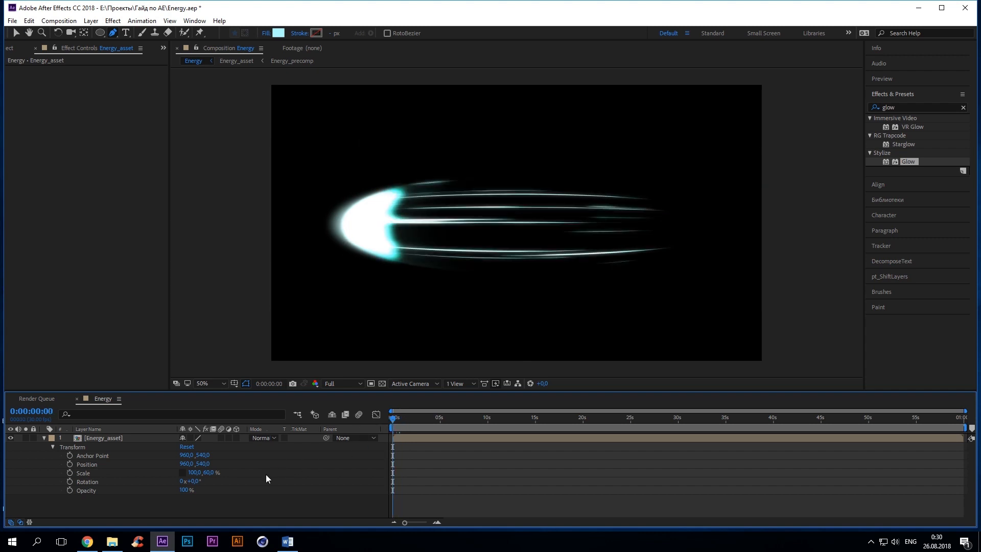
pyautogui.press('space')
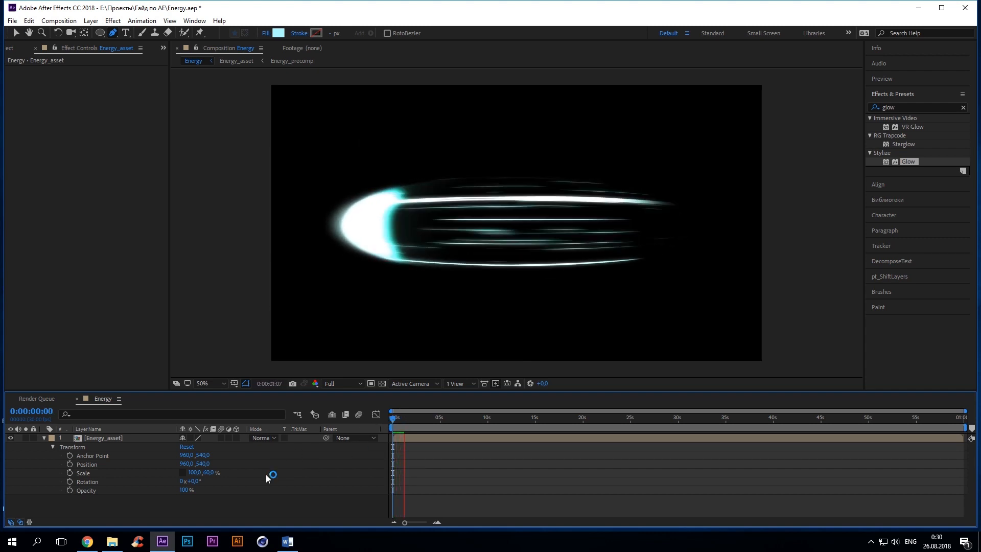
pyautogui.press('space')
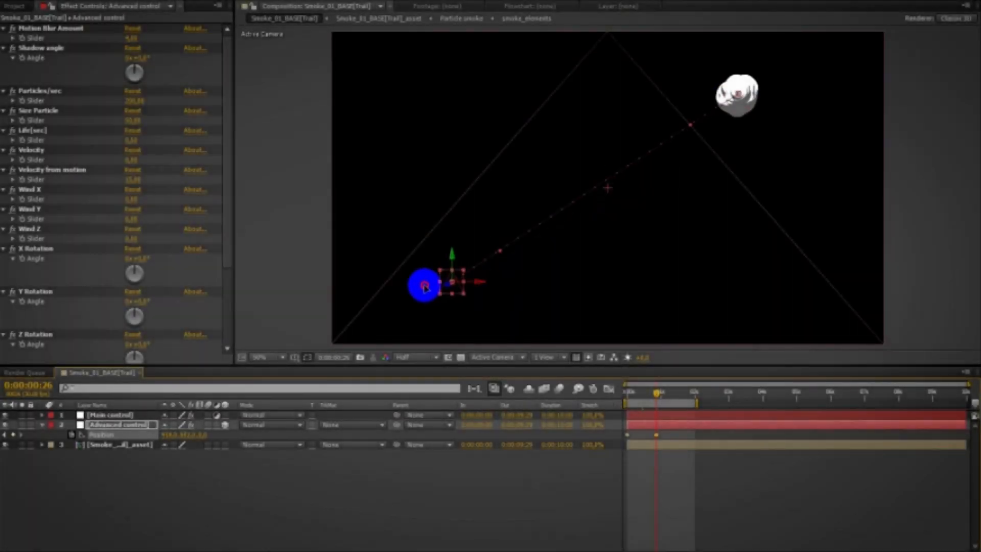
# Step: Return the current time to the first frame of the Smoke_01_BASE[Trail] composition
pyautogui.click(656, 395)
pyautogui.moveTo(655, 399); pyautogui.dragTo(624, 391)
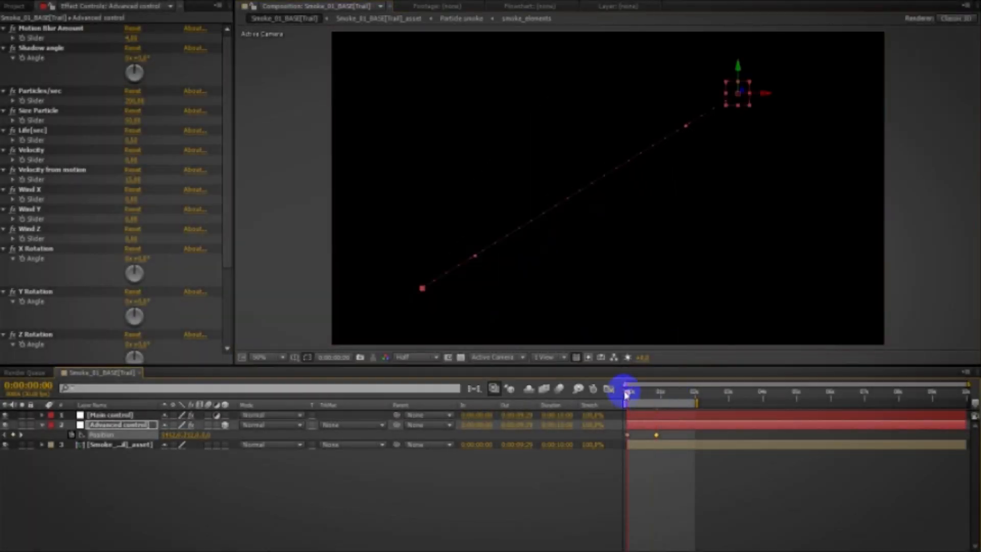